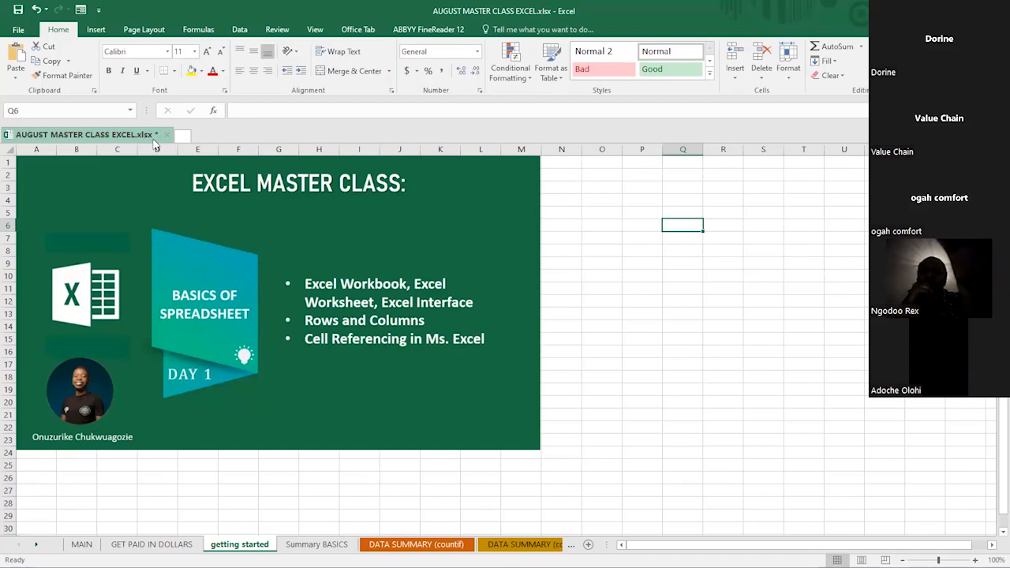
click(568, 237)
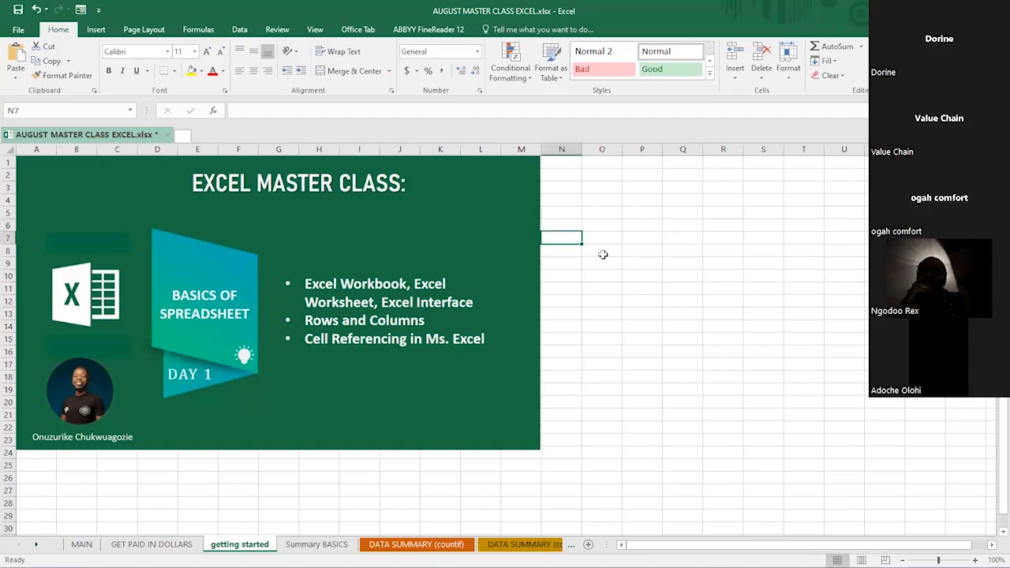
click(599, 254)
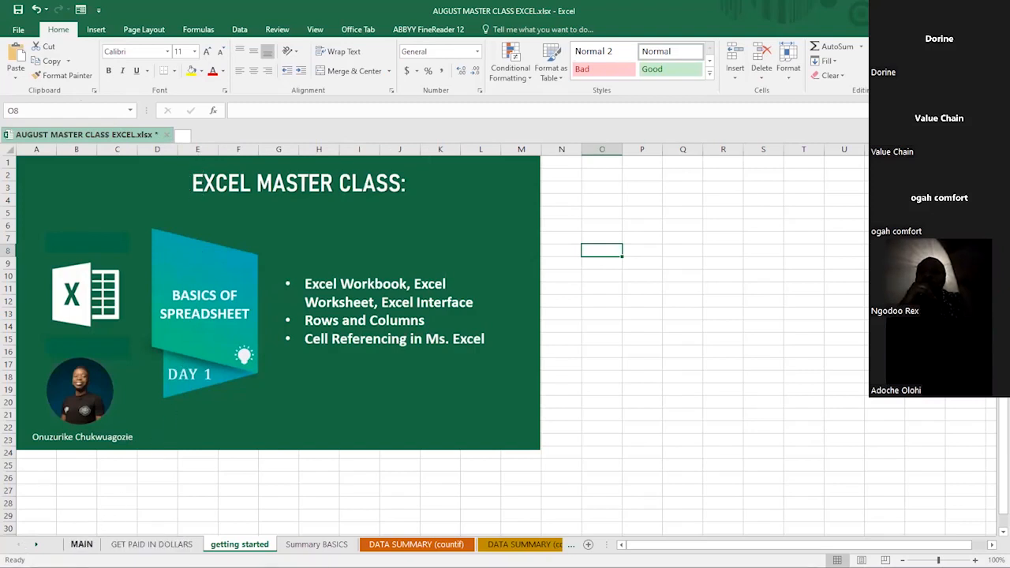
Look through the workbook's worksheets from MAIN to DATA SUMMARY (countif) (2), and return to the getting started sheet.
click(81, 545)
click(117, 546)
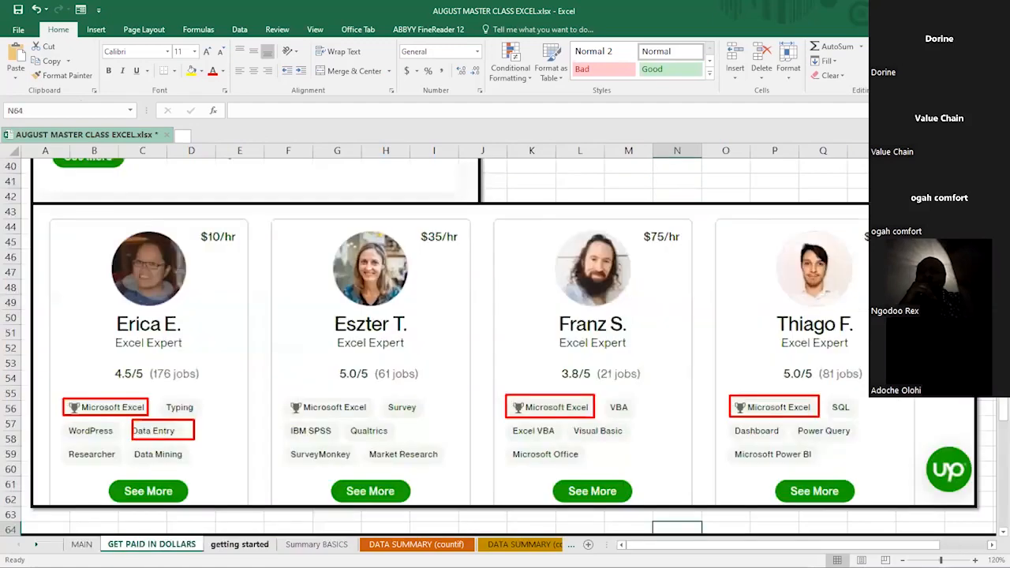
click(239, 545)
click(294, 547)
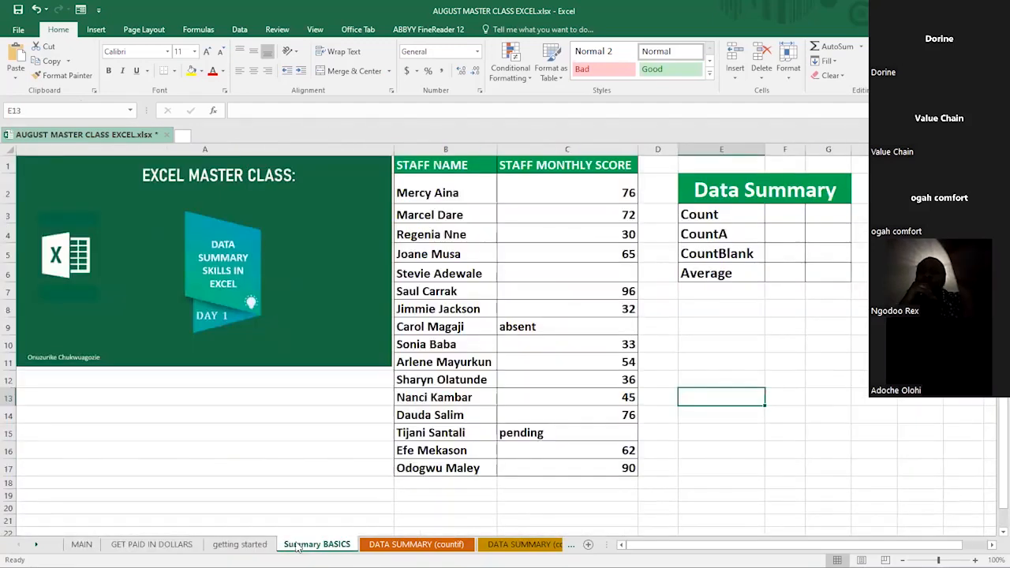
click(391, 546)
click(495, 544)
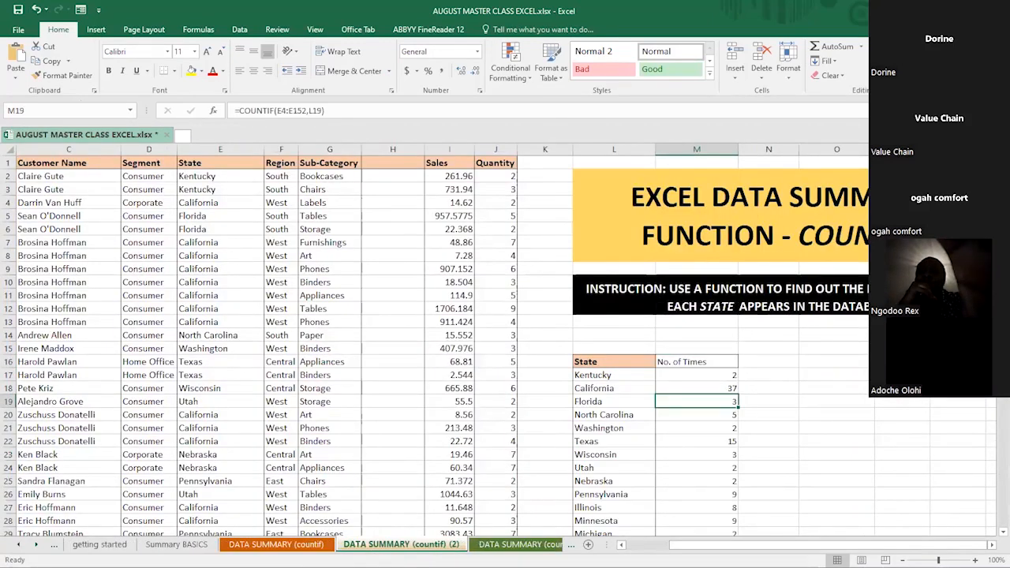
click(179, 545)
click(99, 545)
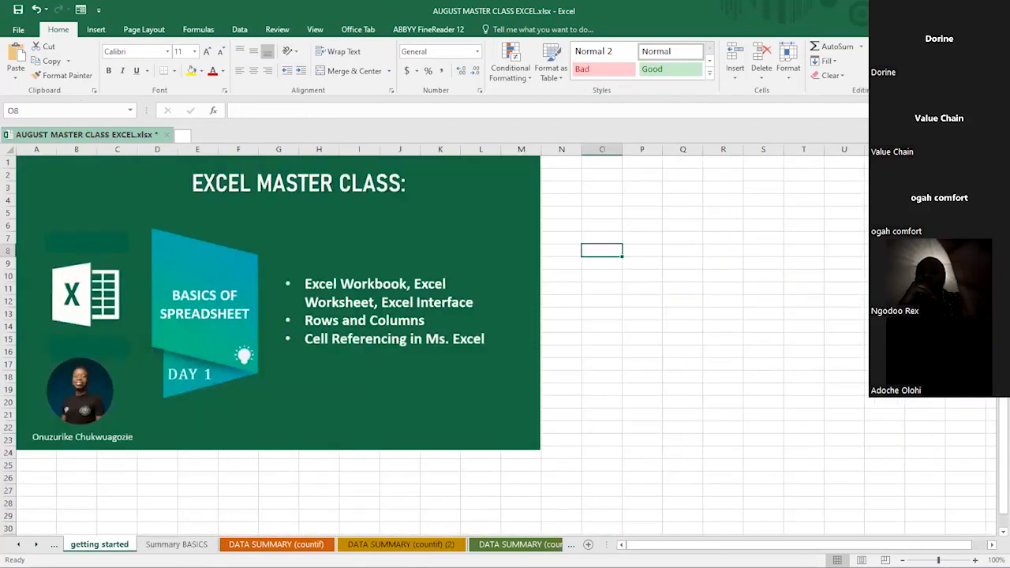
click(54, 545)
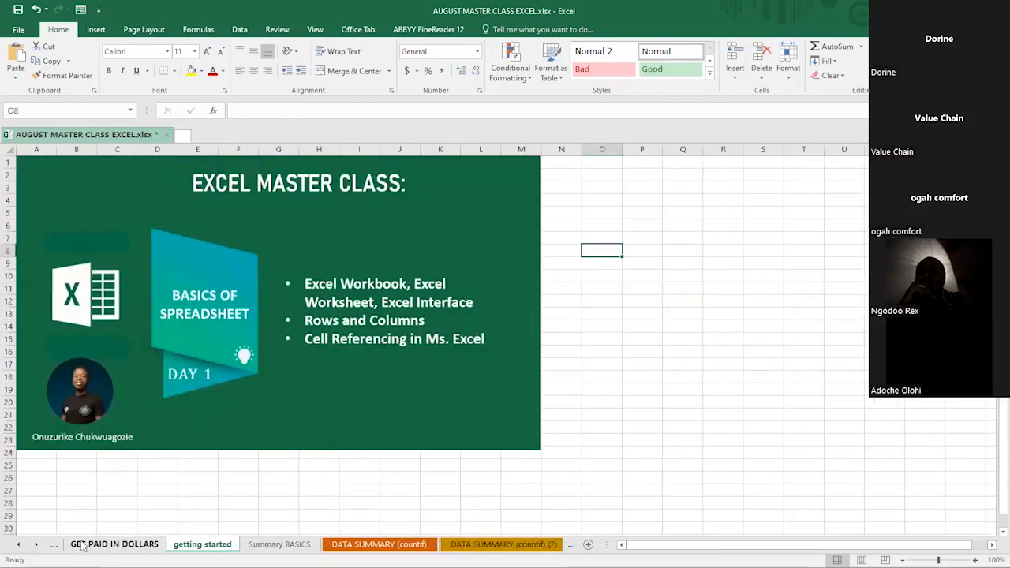
click(115, 545)
click(202, 545)
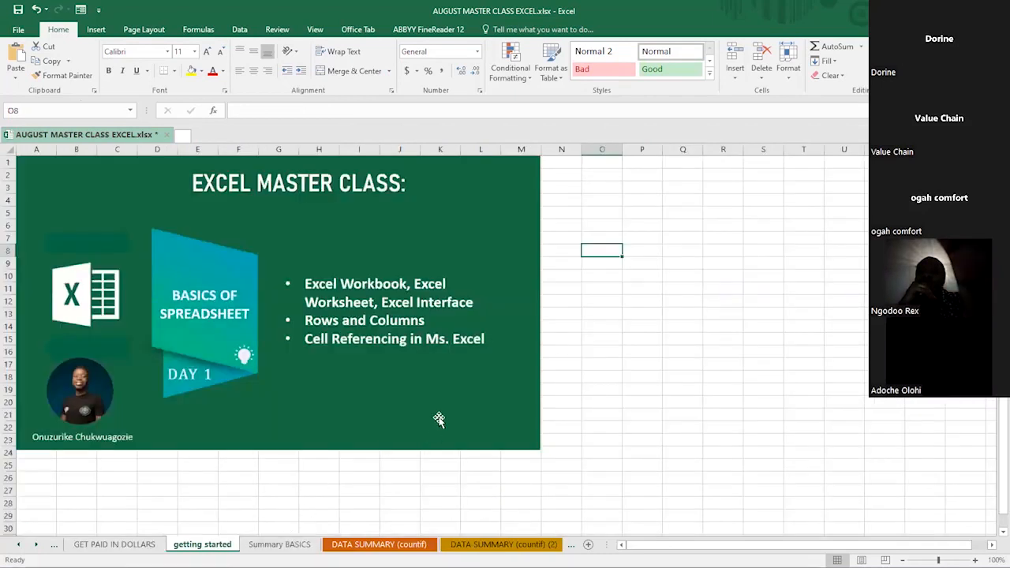
Add a blank worksheet right after the getting started sheet, compare it with that sheet, and go back to the new one.
click(588, 545)
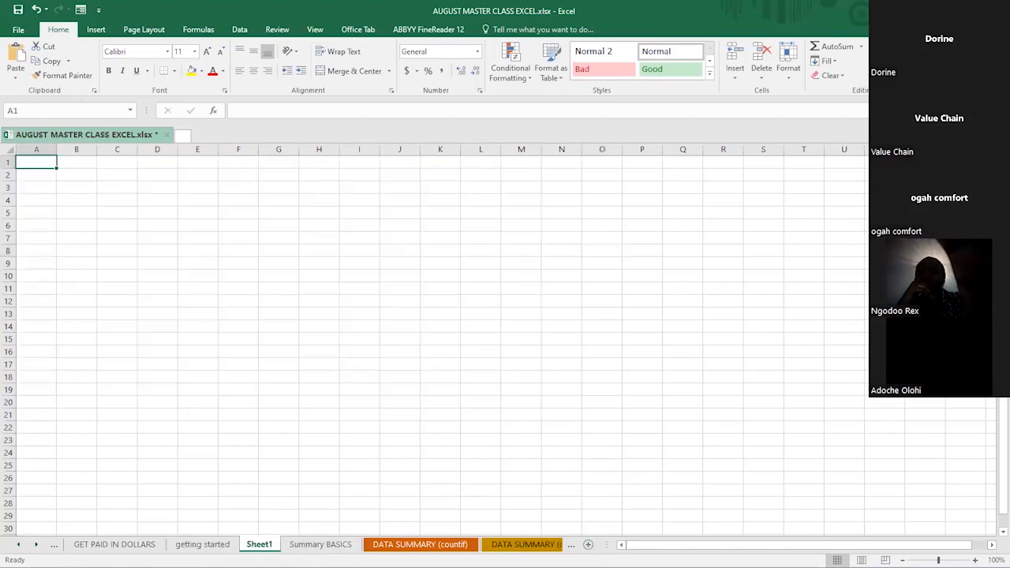
click(202, 545)
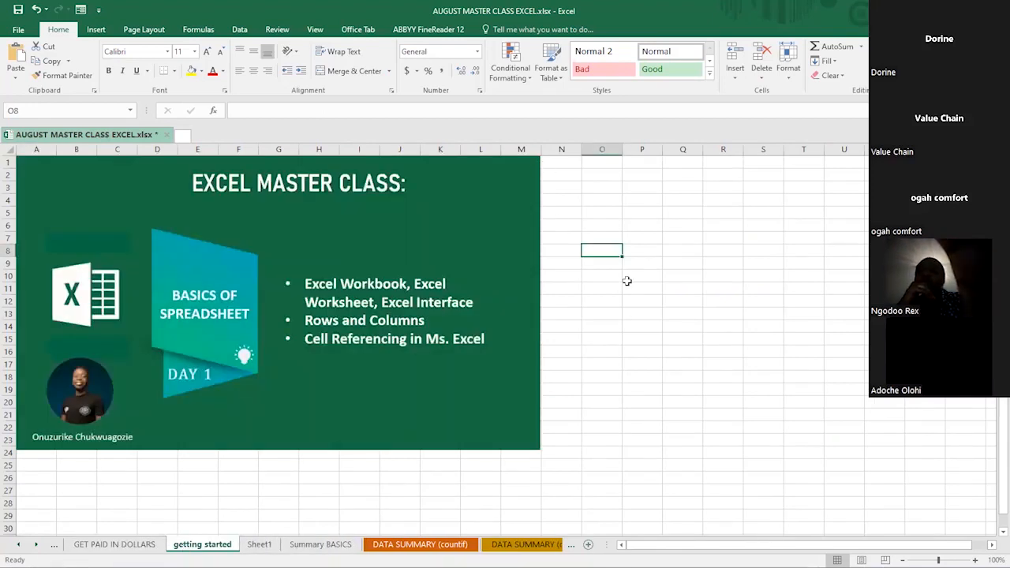
click(259, 545)
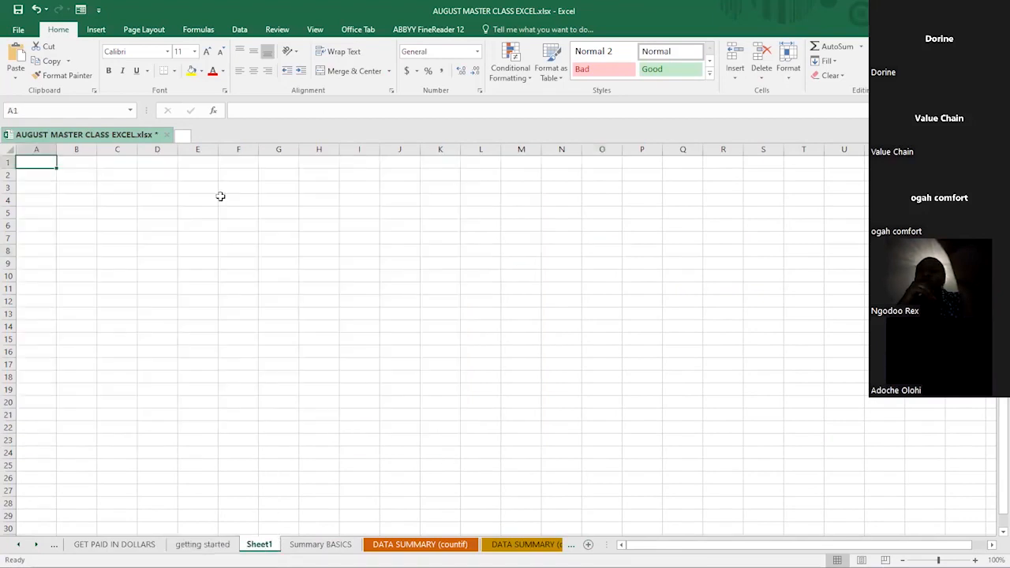
Highlight the whole of column E, then the whole of row 4, and end on cell F11.
click(203, 143)
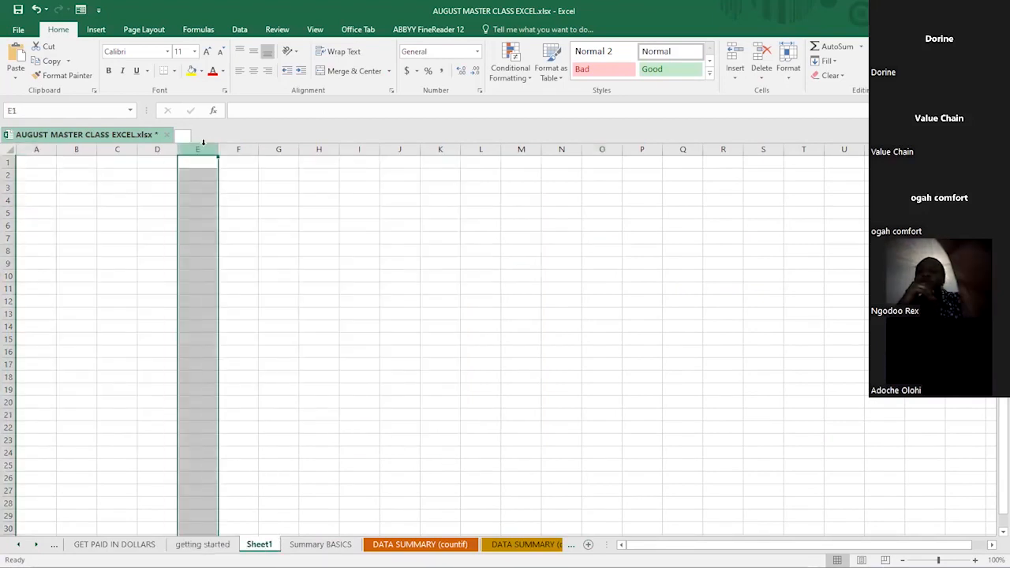
click(10, 200)
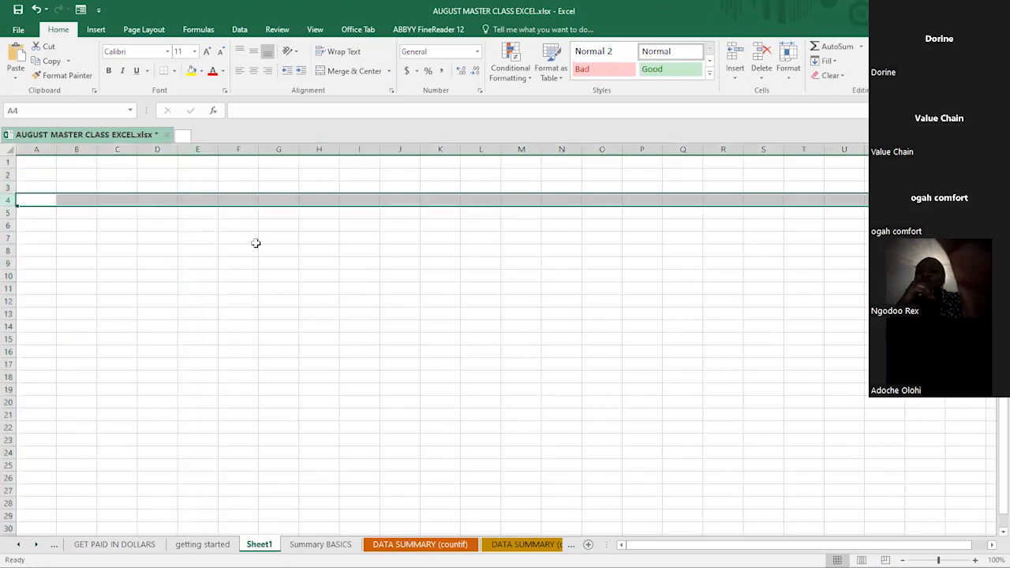
click(250, 291)
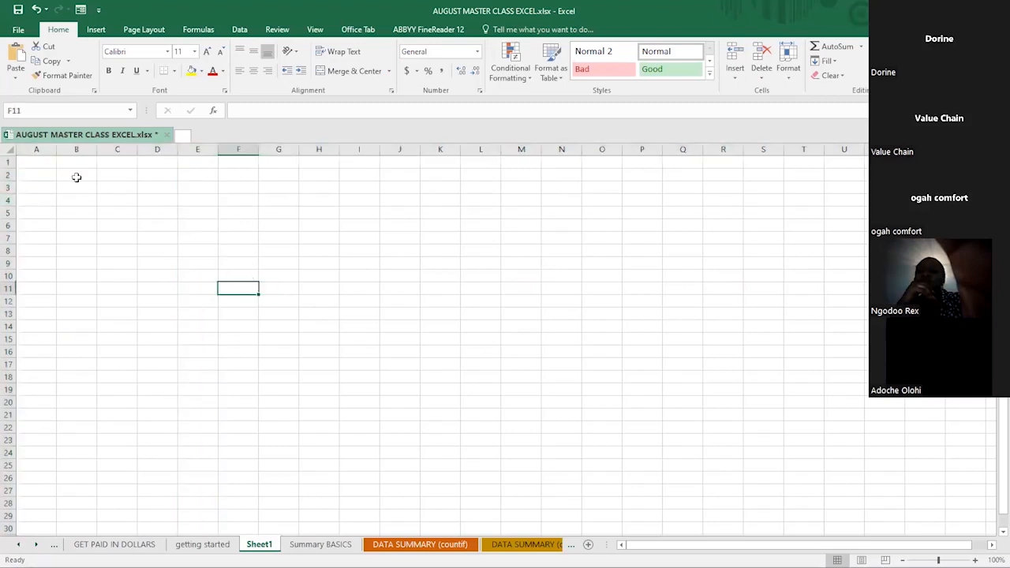
Highlight columns A, B, C, E and F one after another, followed by rows 2 and 3.
click(36, 149)
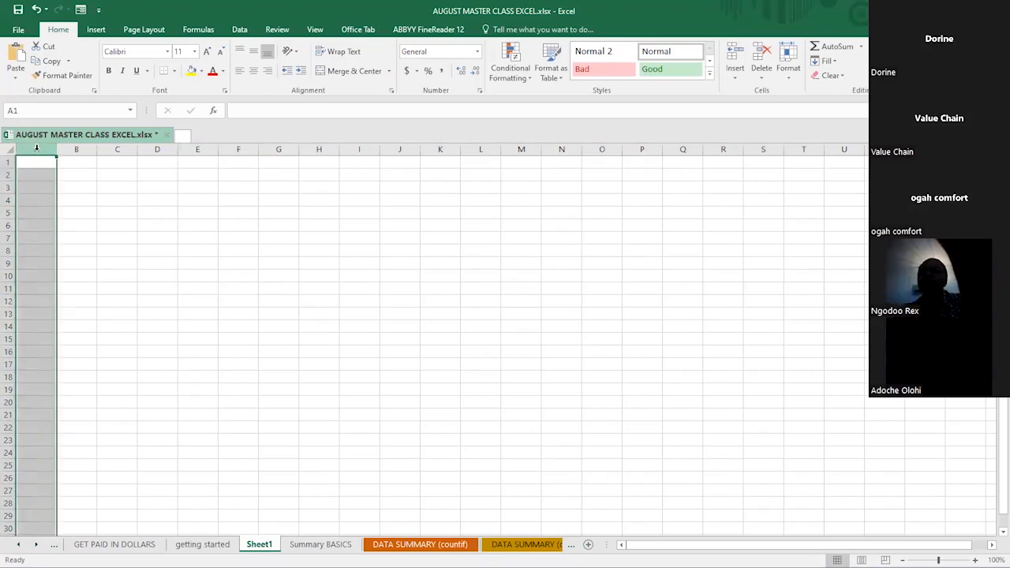
click(87, 149)
click(111, 149)
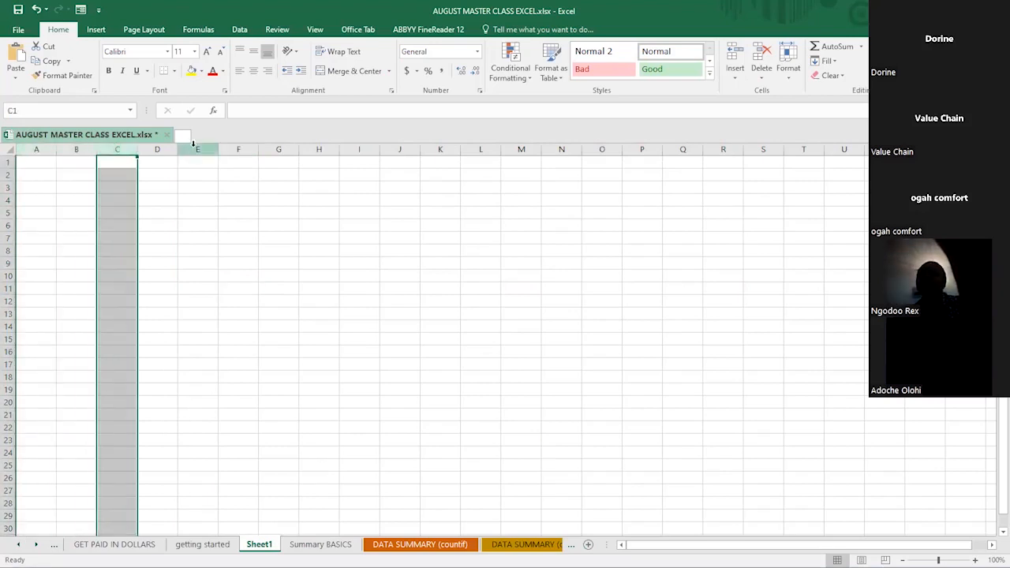
click(193, 149)
click(236, 149)
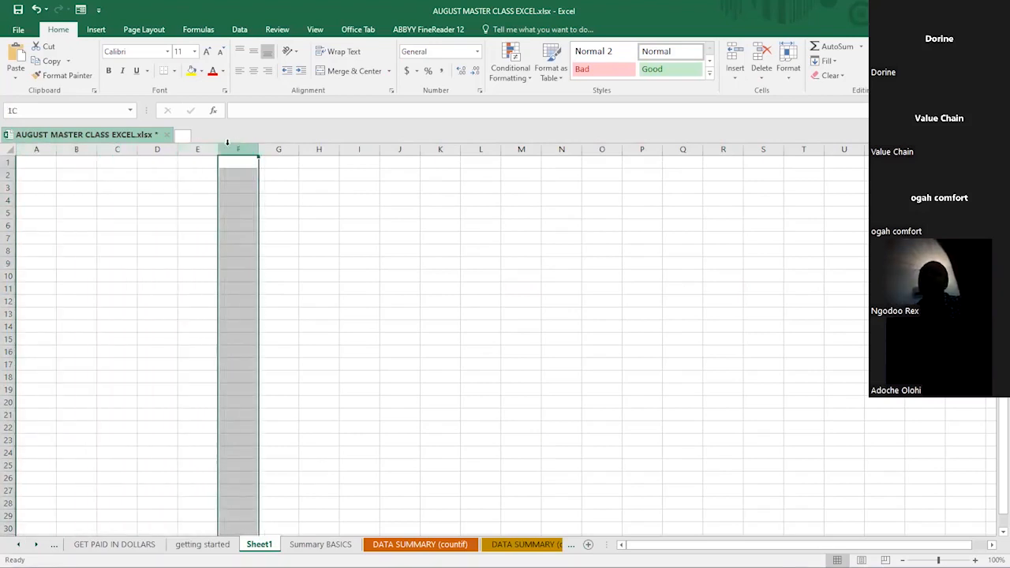
click(9, 174)
click(8, 187)
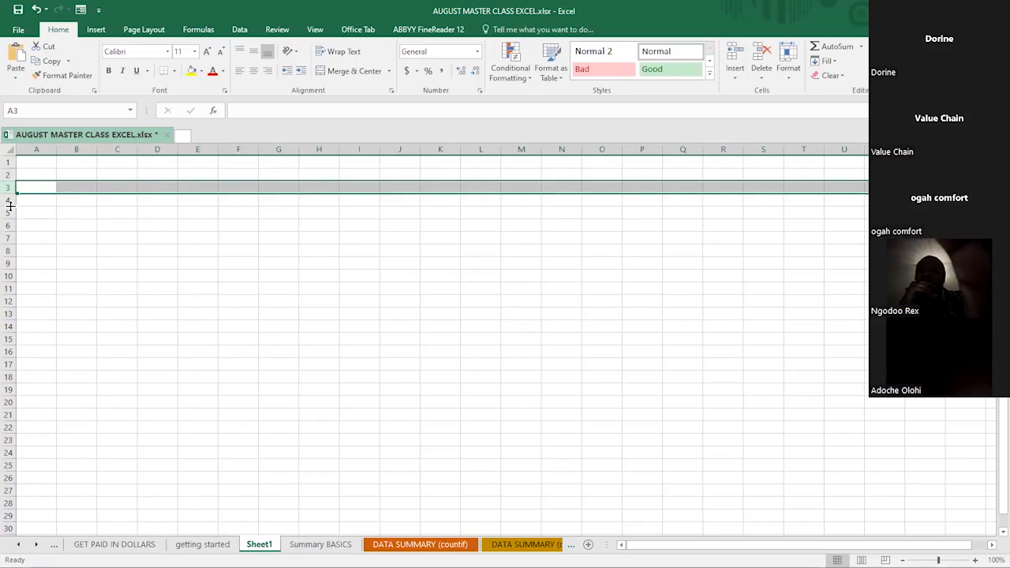
Select cells E5 and F5 in turn and examine how column letter and row number form the cell reference.
click(197, 213)
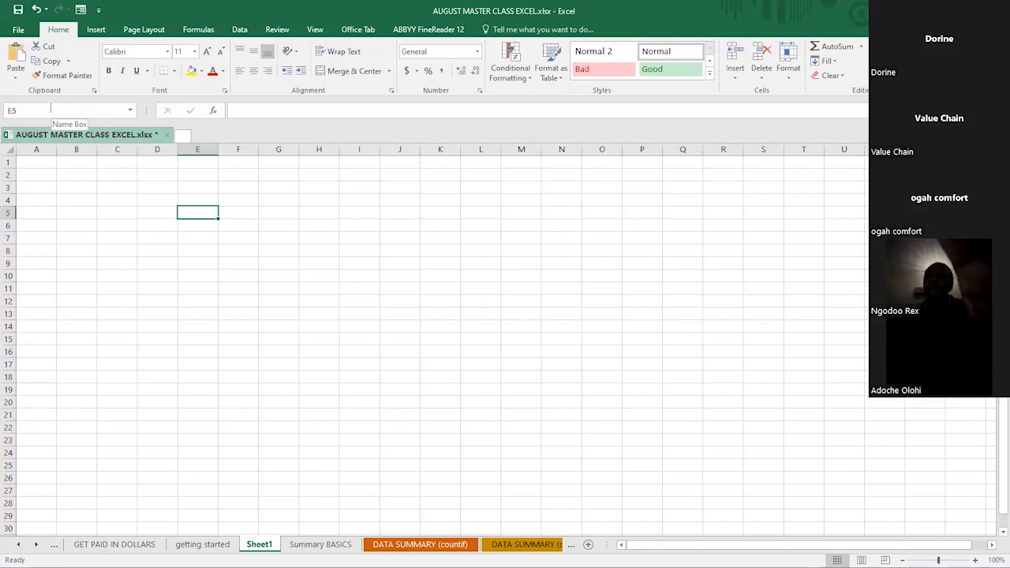
click(229, 212)
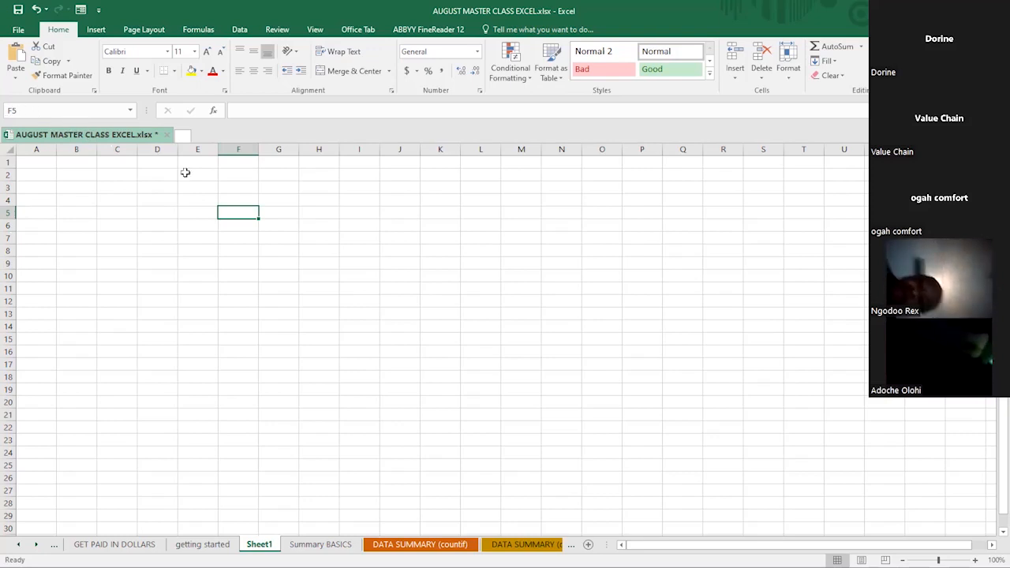
click(239, 148)
click(238, 225)
Fill cell F5 with yellow.
click(235, 212)
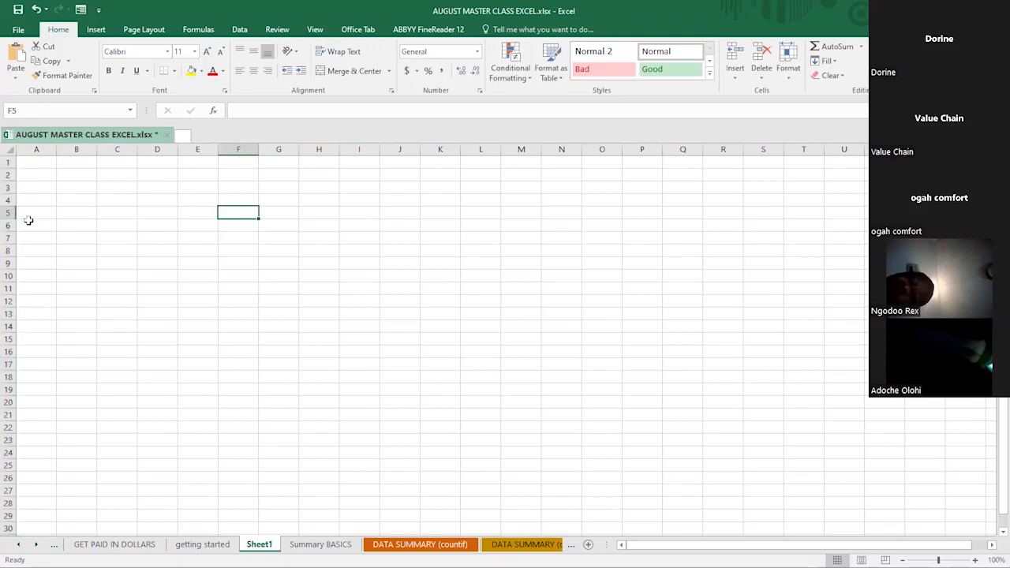
click(191, 71)
click(253, 251)
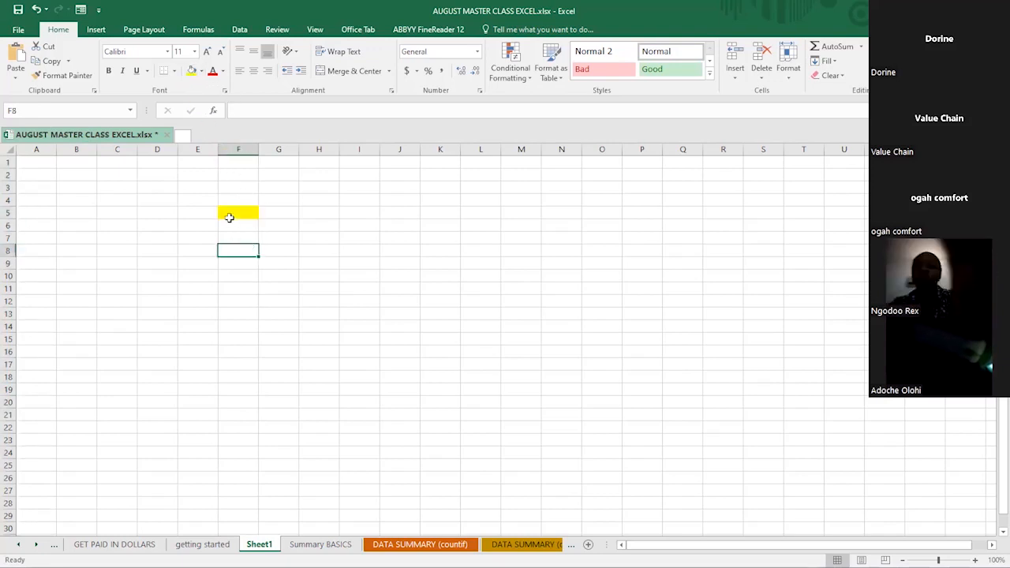
Trace the yellow cell's reference by highlighting row 5 and column F, and end on cell F5.
click(228, 214)
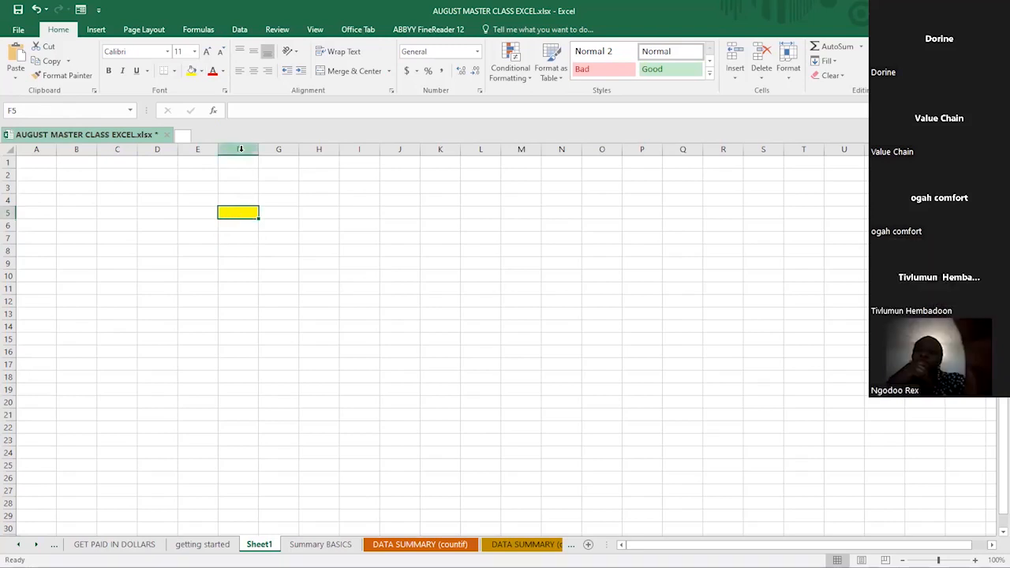
click(7, 213)
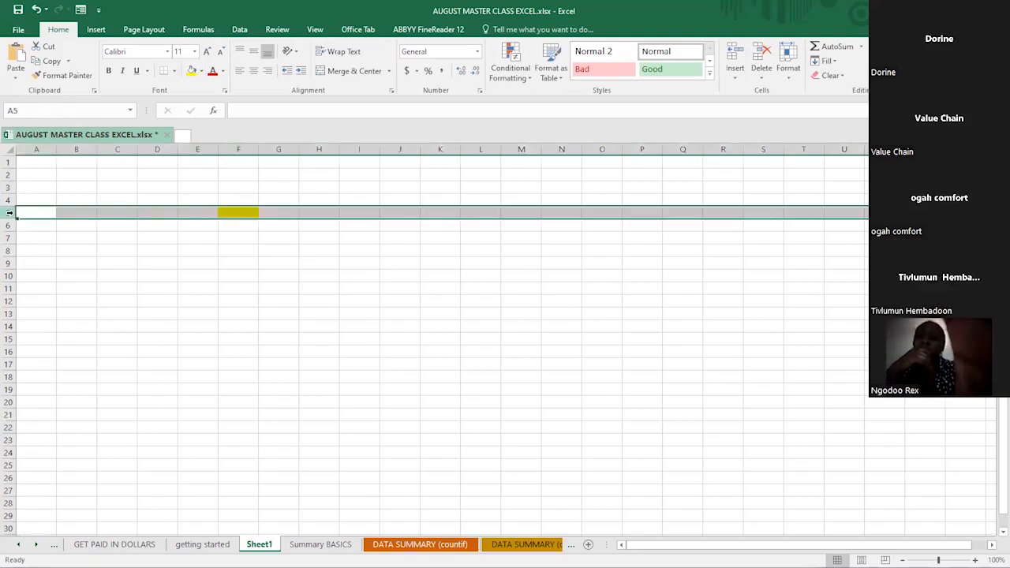
click(242, 149)
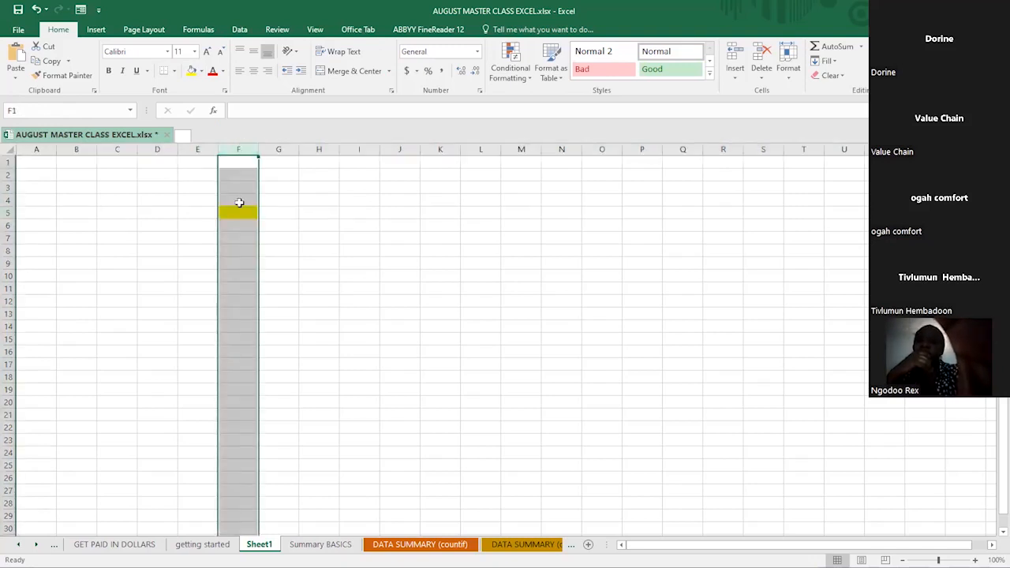
click(239, 210)
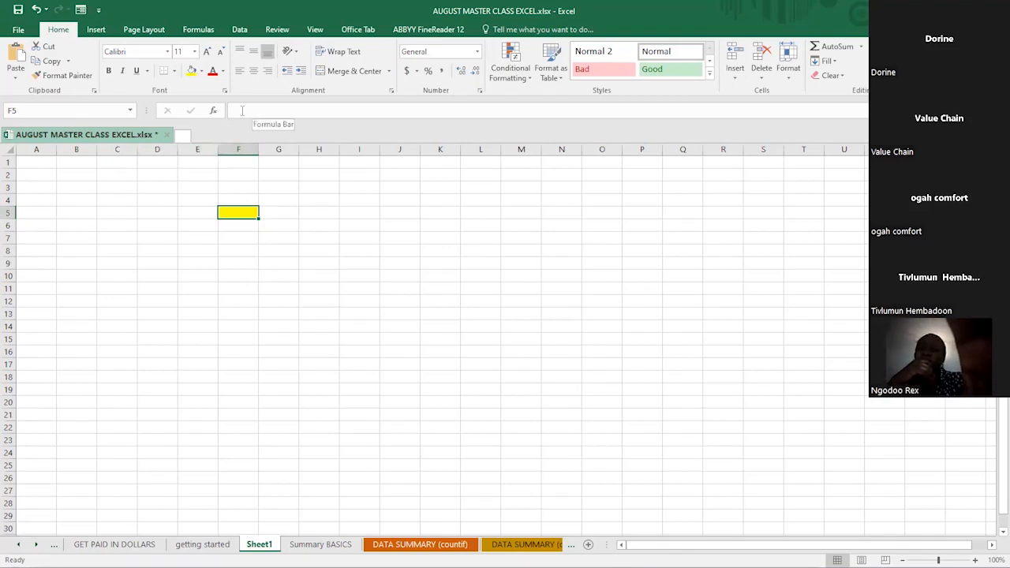
Examine the formula bar for cell F5 by opening the empty cell for editing, and leave it without an entry.
click(242, 111)
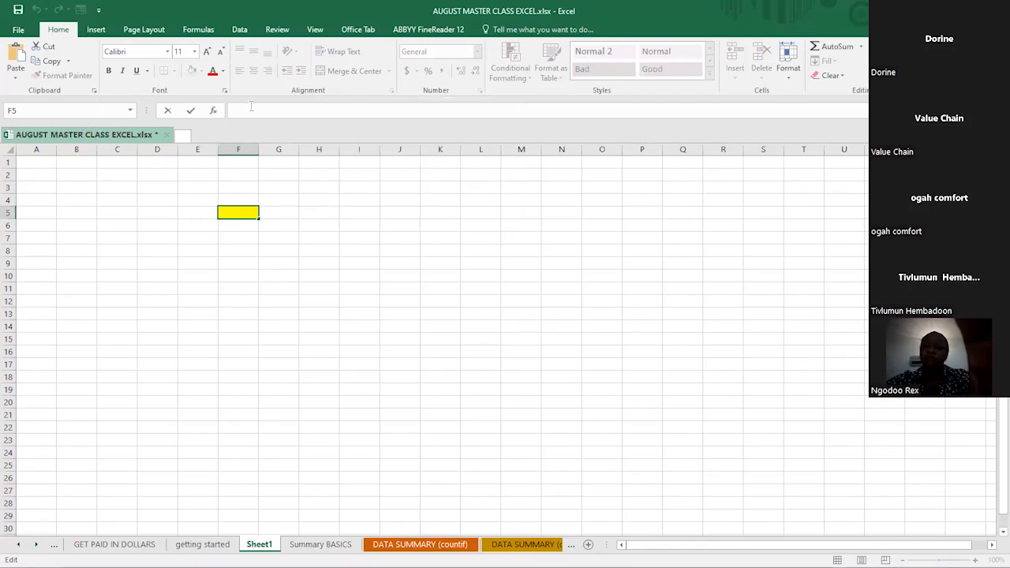
click(239, 149)
click(223, 216)
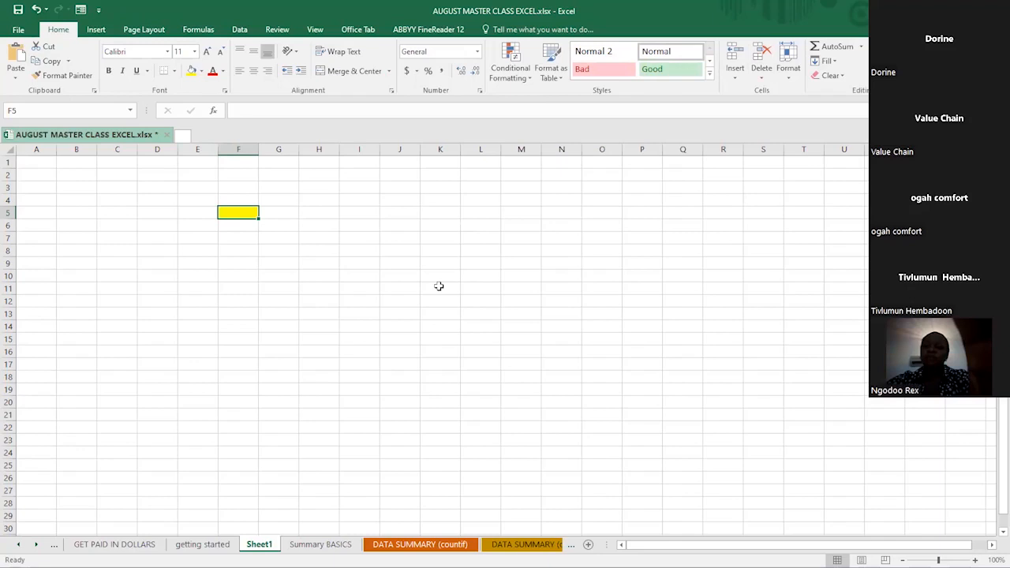
Review the topic list on the getting started sheet, switching between it and Sheet1, and end on Sheet1.
click(217, 546)
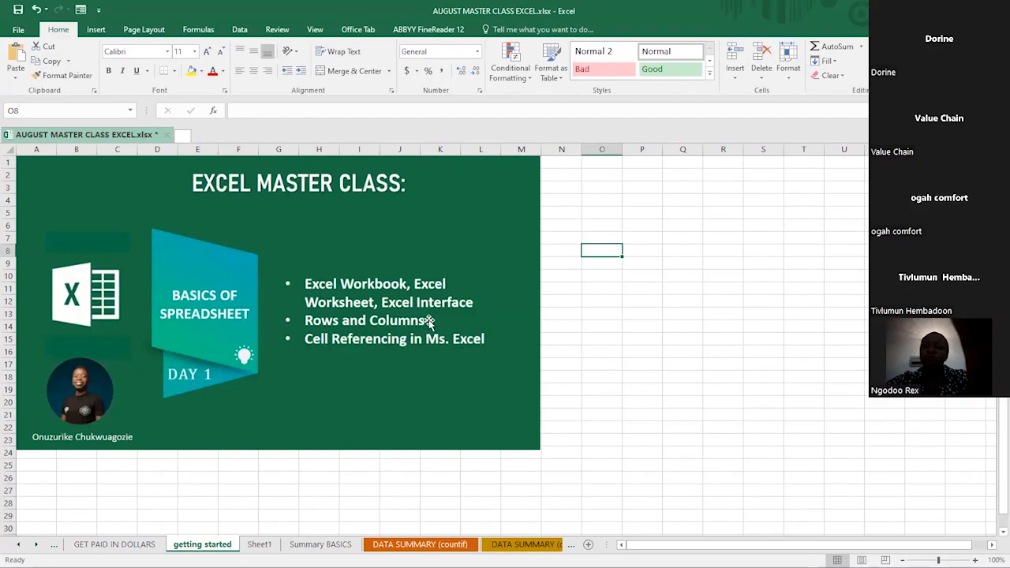
click(565, 276)
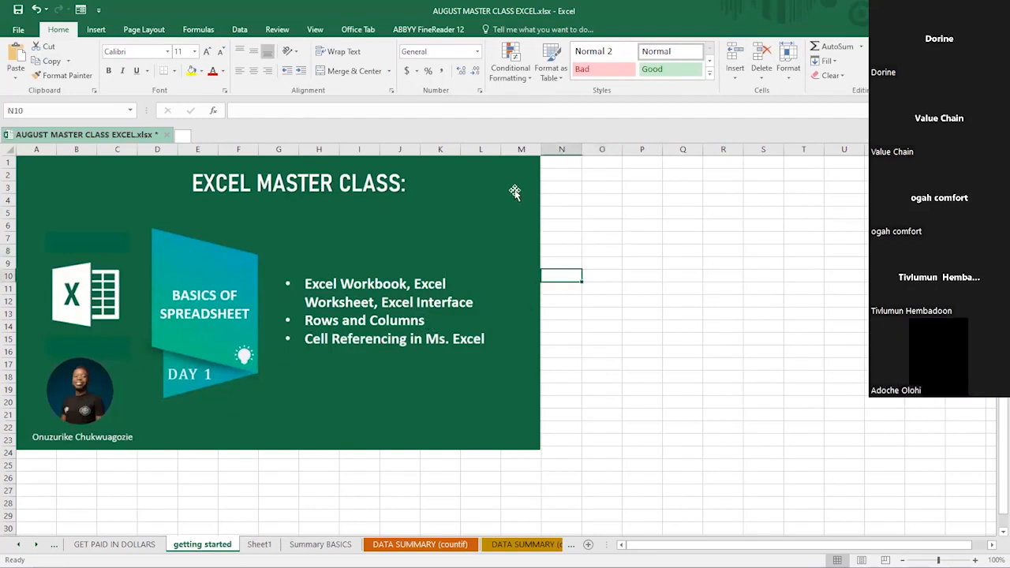
click(258, 545)
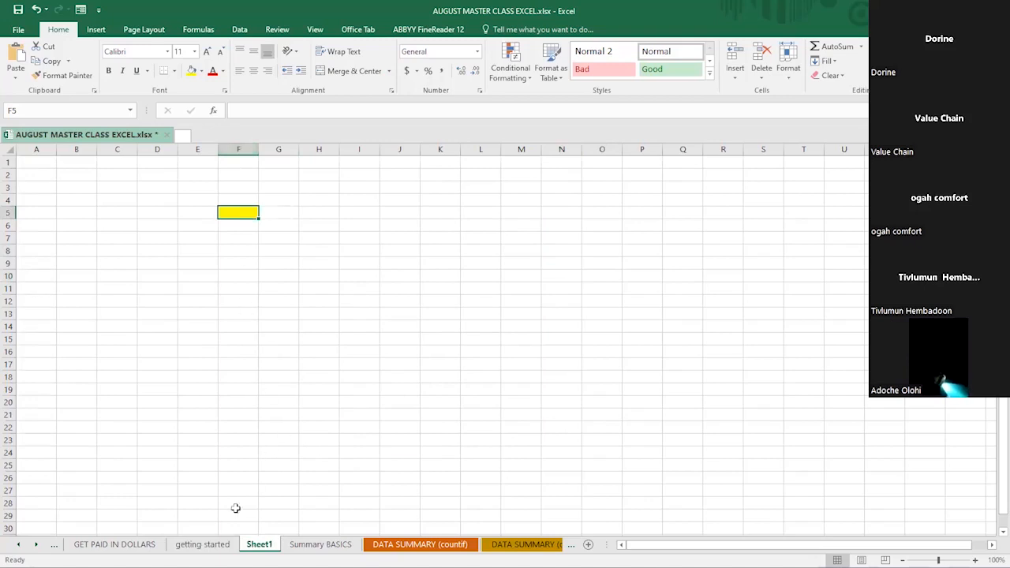
click(203, 544)
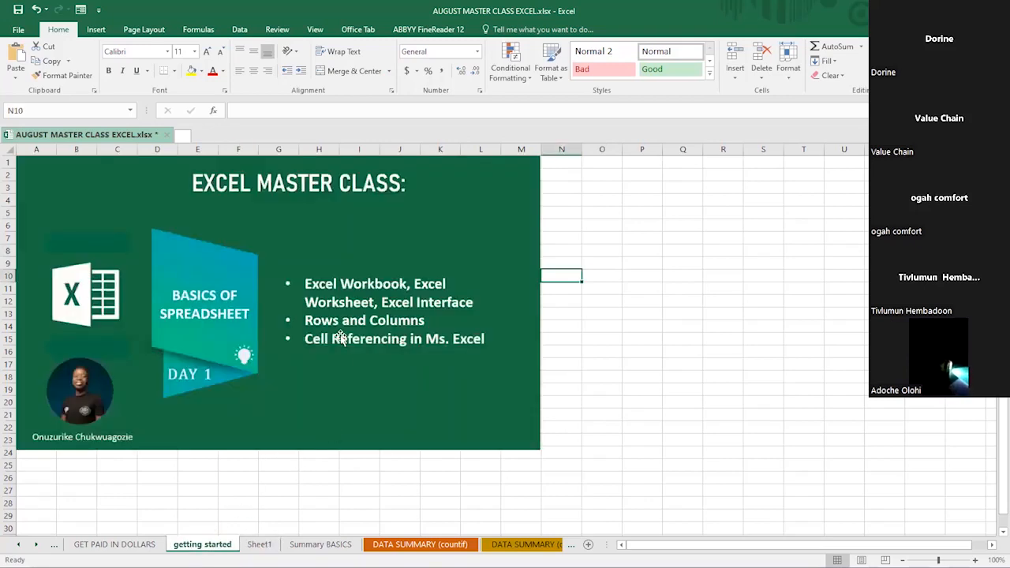
click(257, 547)
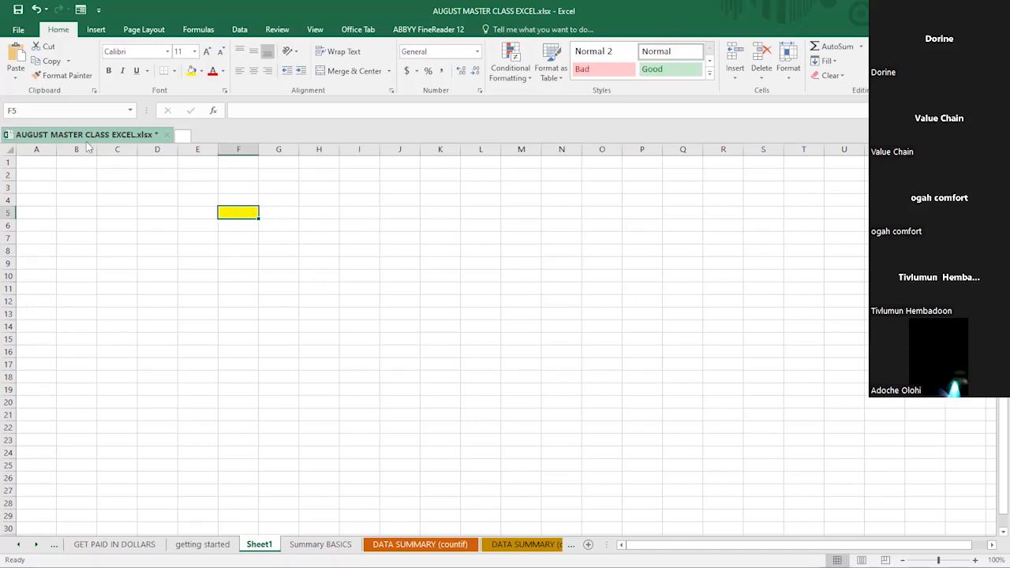
Fill cell H5 with dark grey.
click(328, 213)
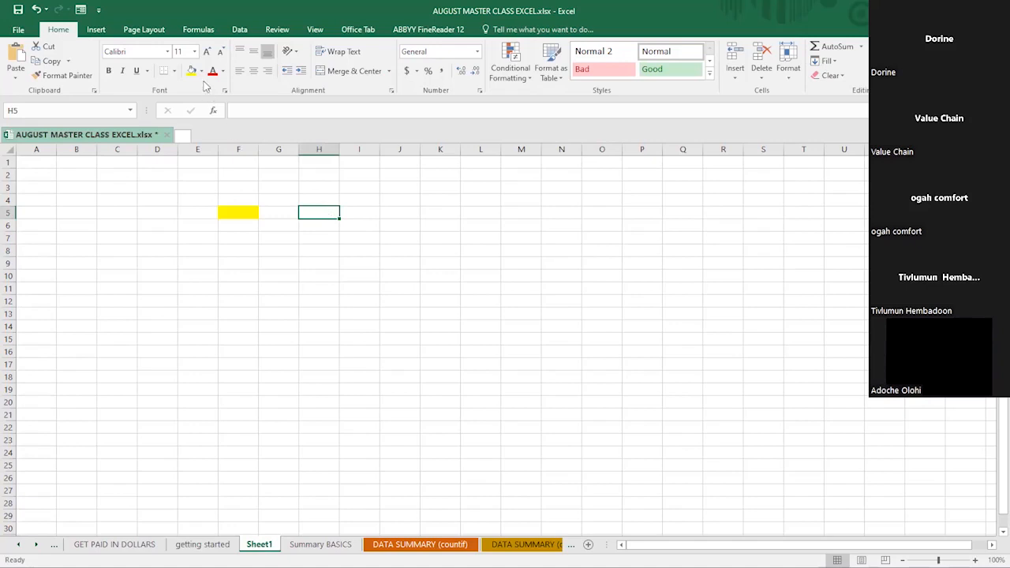
click(201, 72)
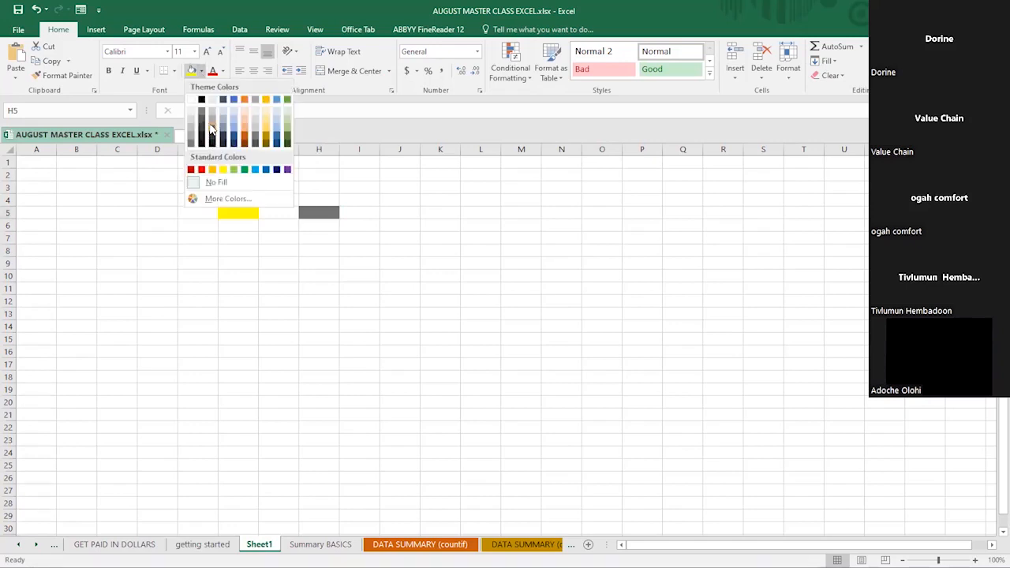
click(316, 213)
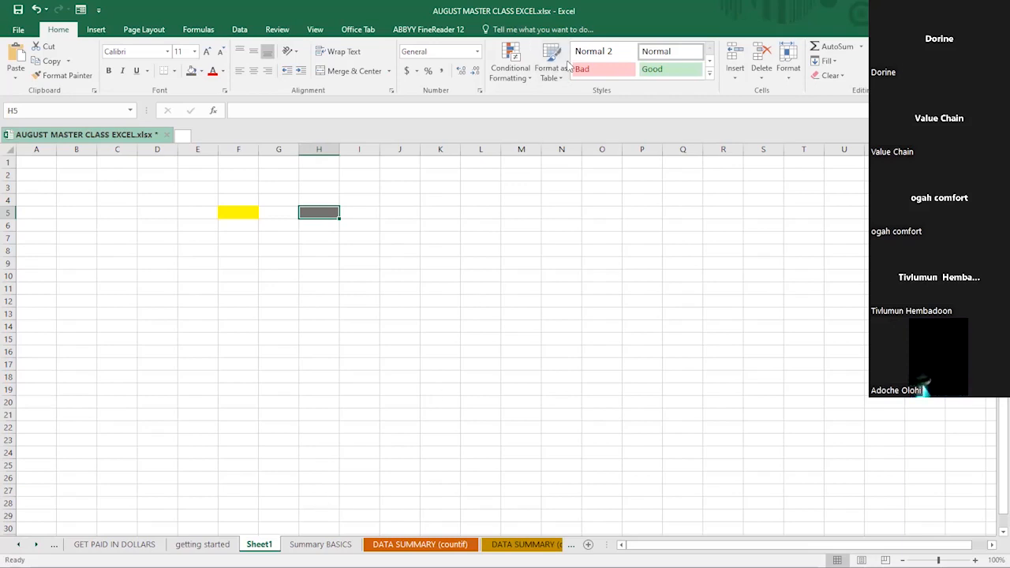
click(269, 296)
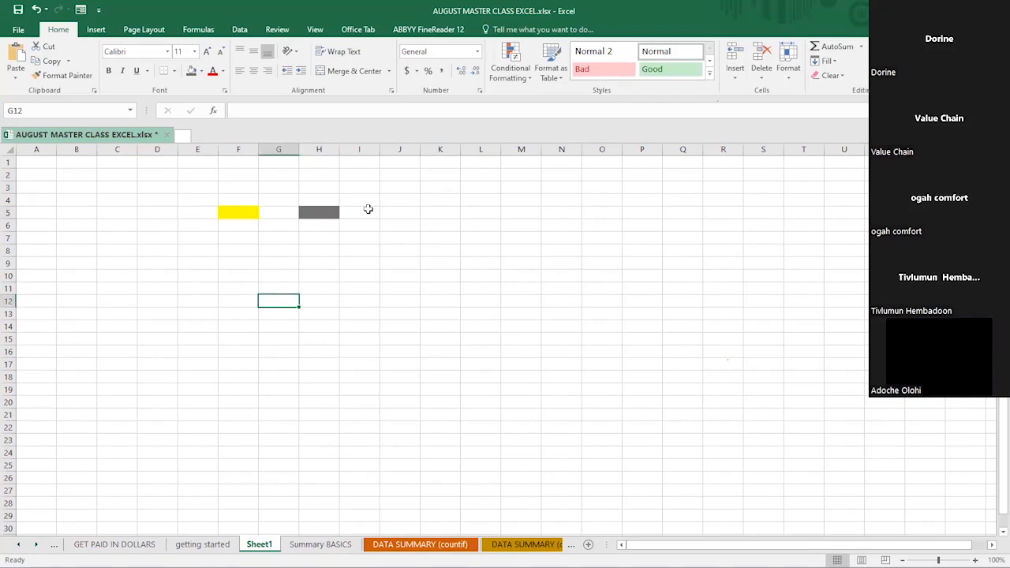
key(alt+Tab)
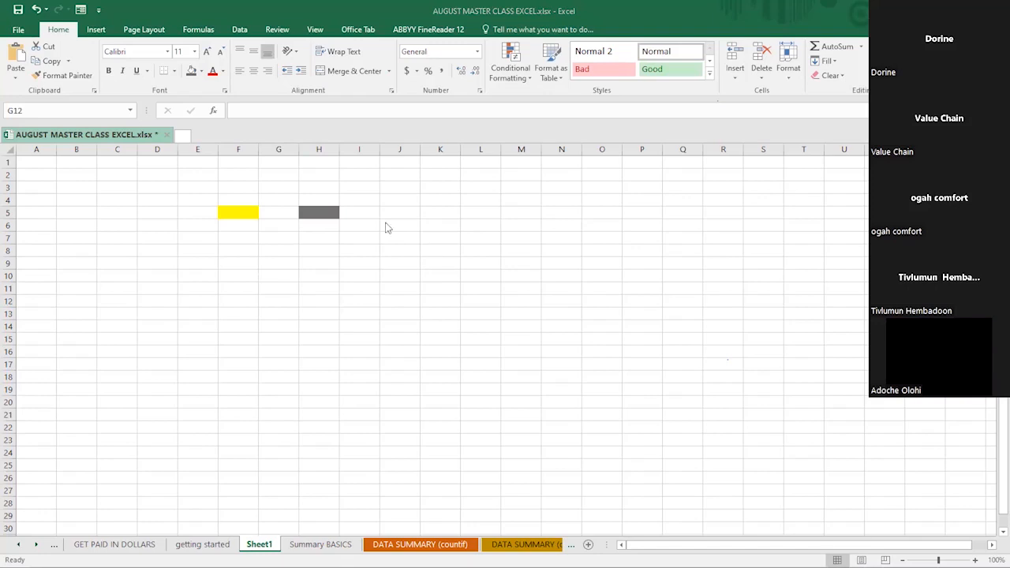
Label the yellow cell F5 as CELL A and cell H5 as CELL B.
click(232, 213)
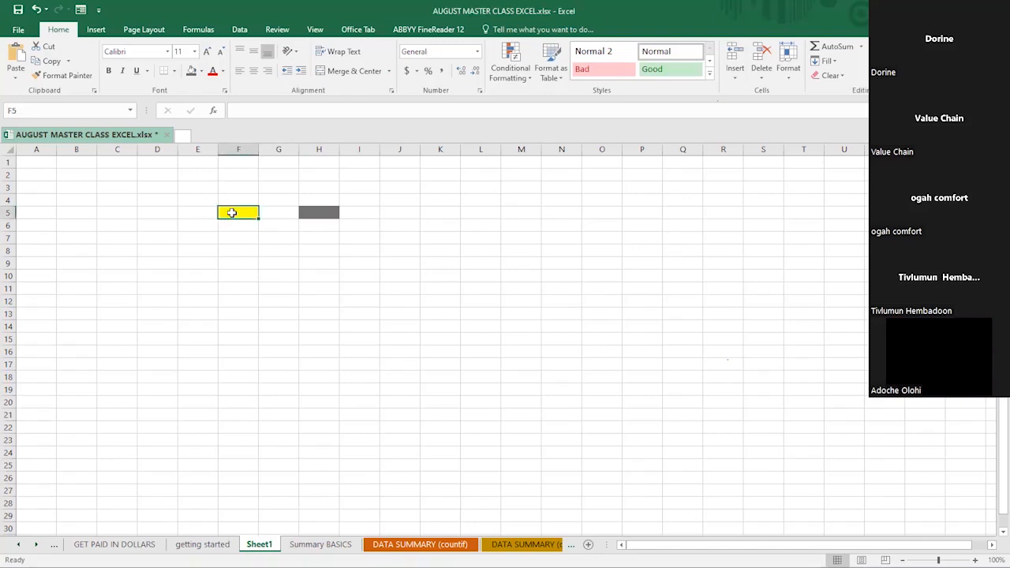
text(C)
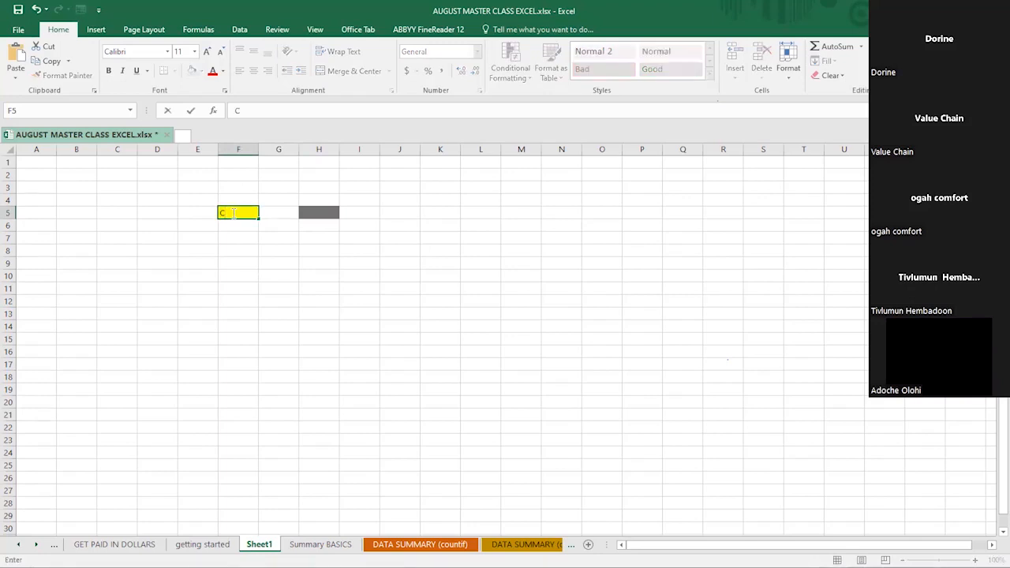
text(ELL A)
click(308, 214)
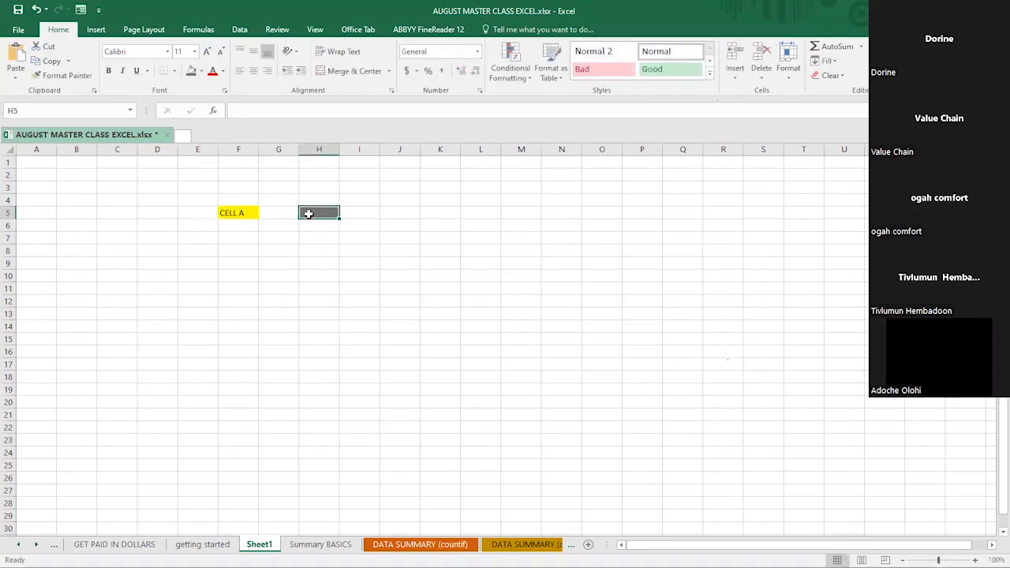
text(CE)
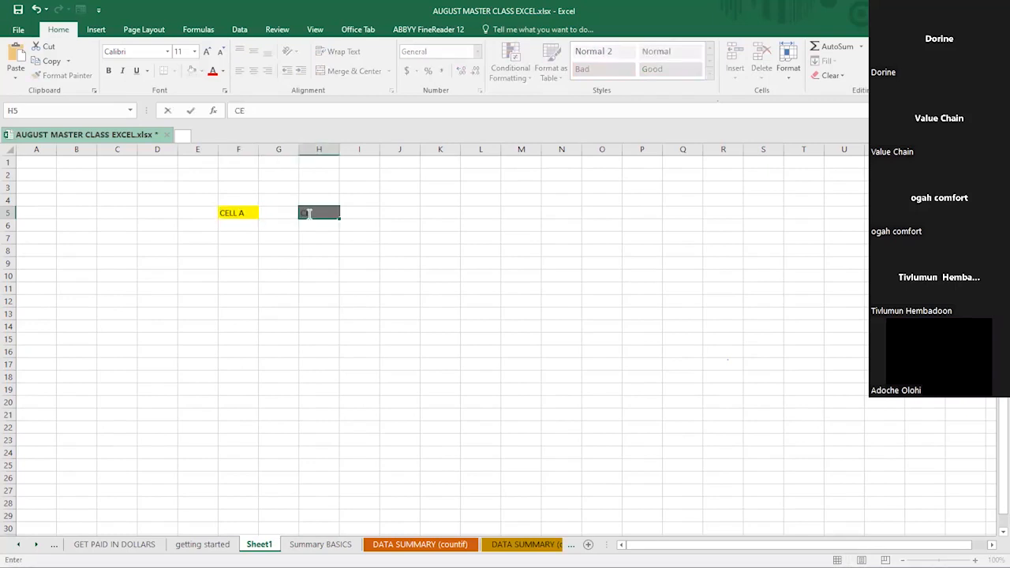
text(LL B)
click(327, 251)
Change the fill of the CELL B cell, H5, to a light orange theme colour.
click(318, 212)
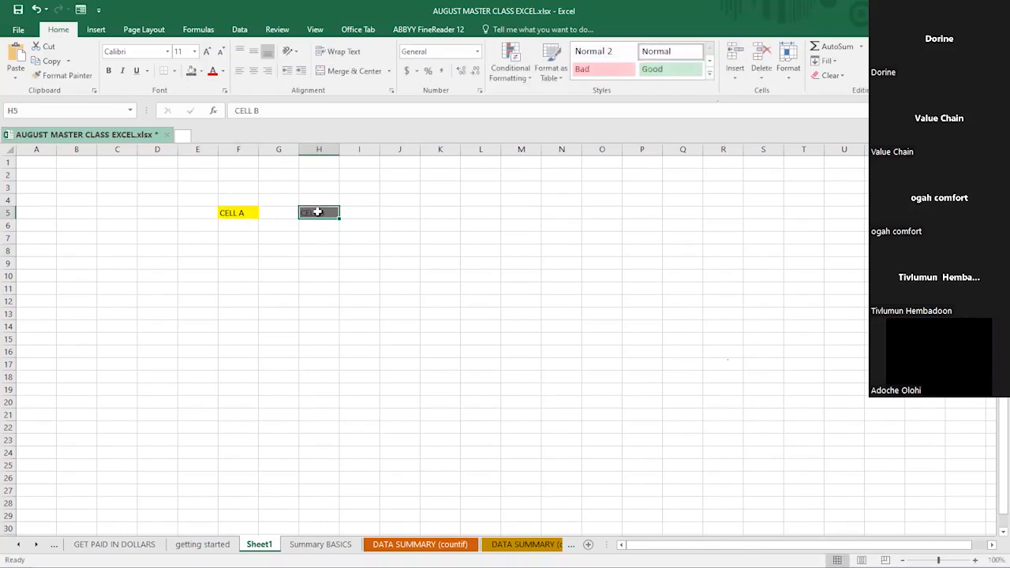
click(202, 70)
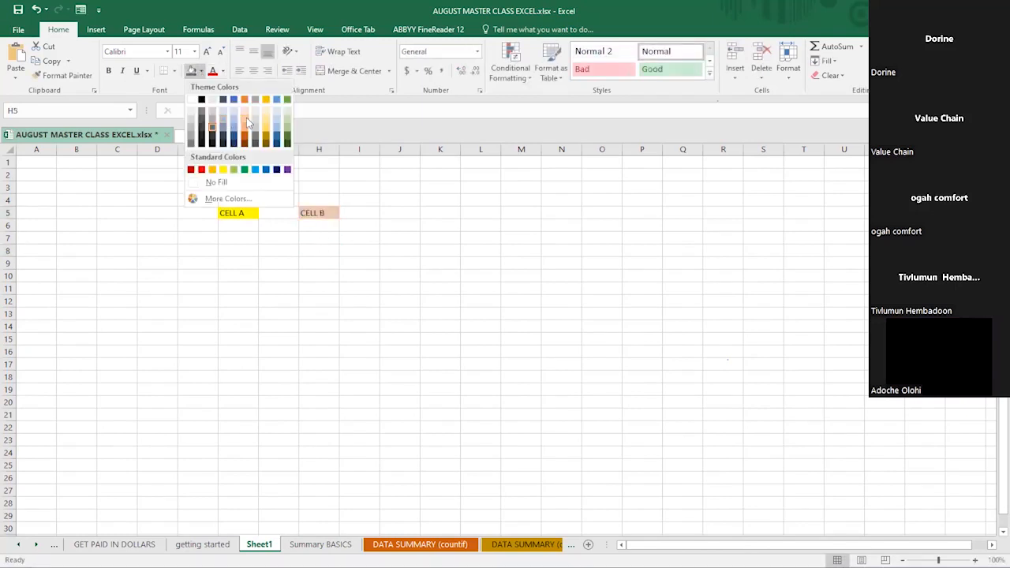
click(248, 122)
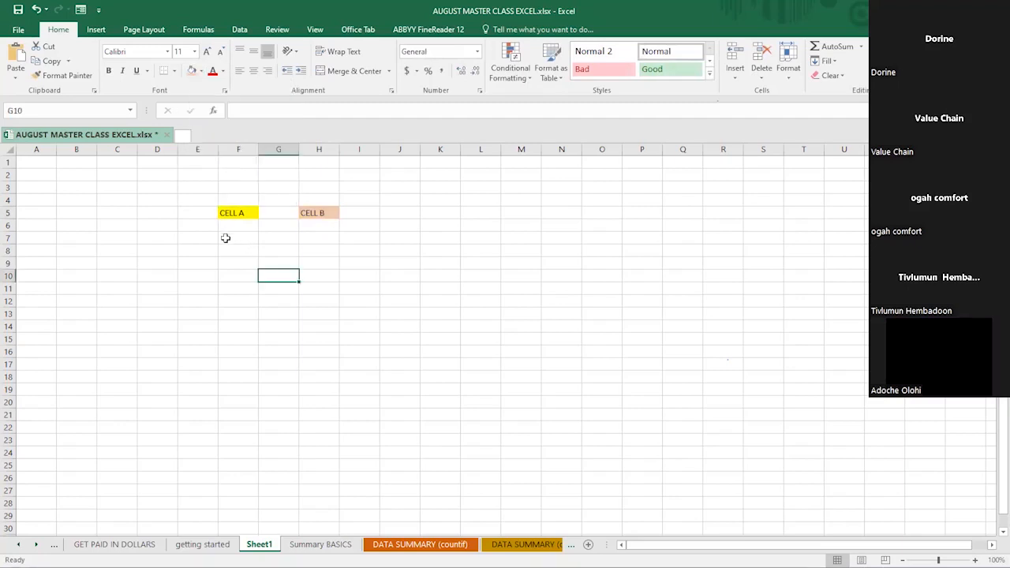
Enter 4 in F7 beneath CELL A and 7 in H7 beneath CELL B.
click(225, 238)
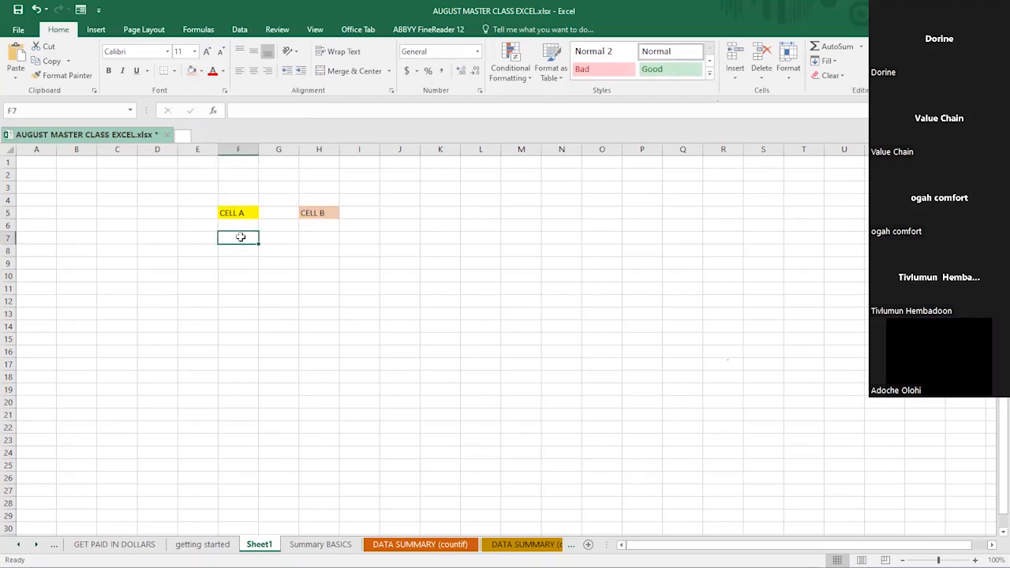
text(4)
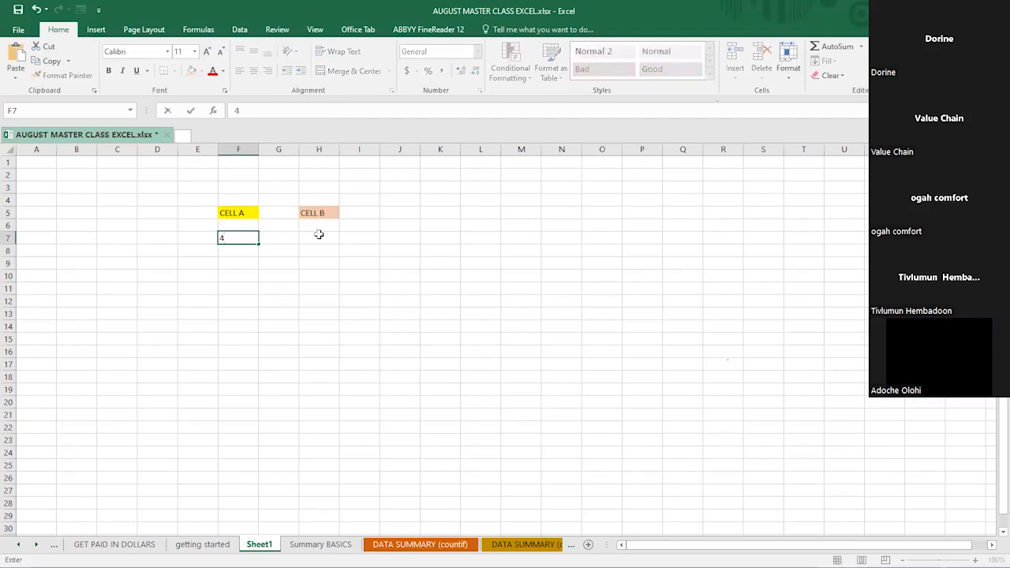
click(317, 233)
text(7)
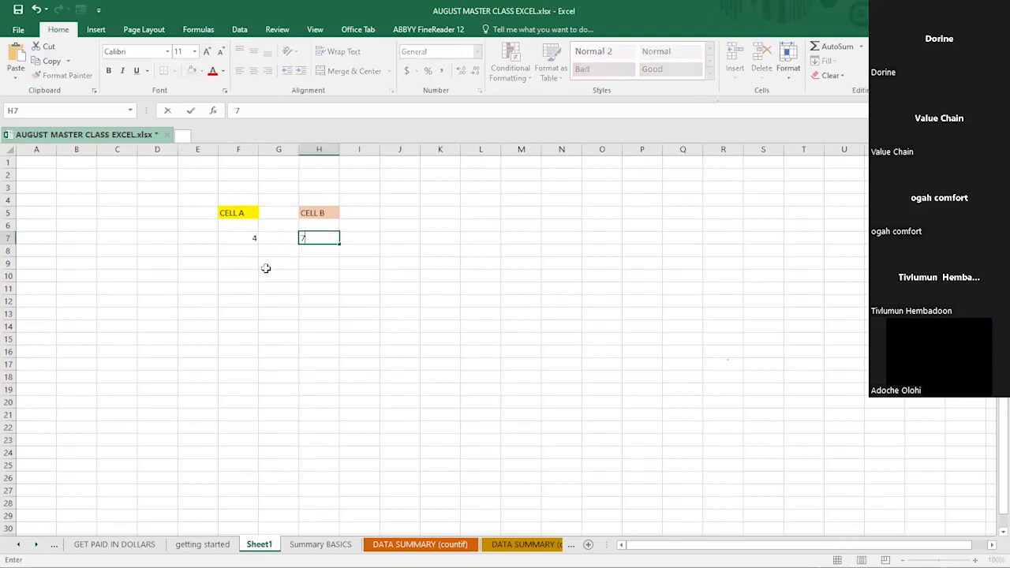
click(240, 280)
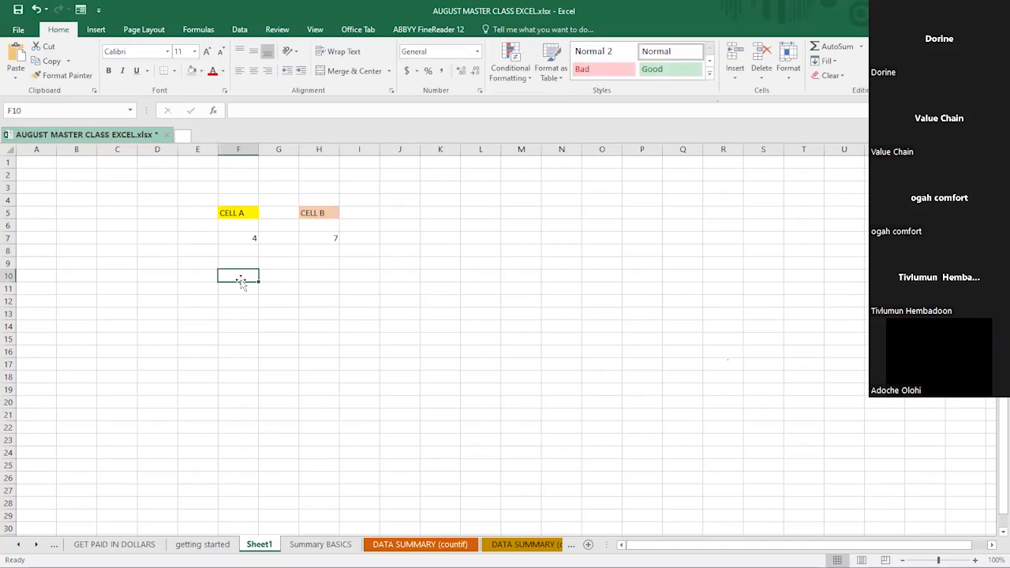
Enter the row labels SUM in cell E10 and MINUS in cell E11.
click(189, 280)
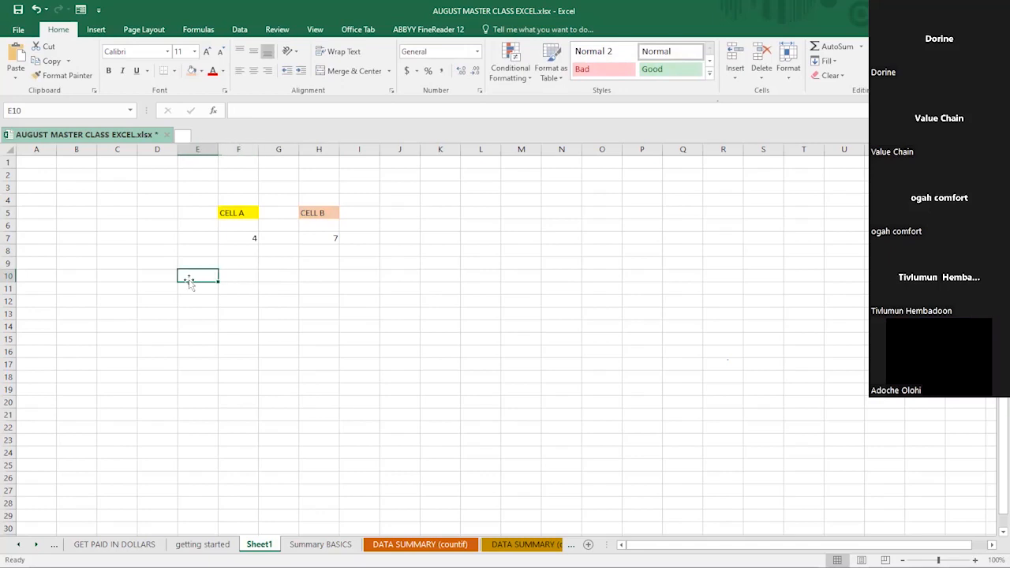
text(SUM)
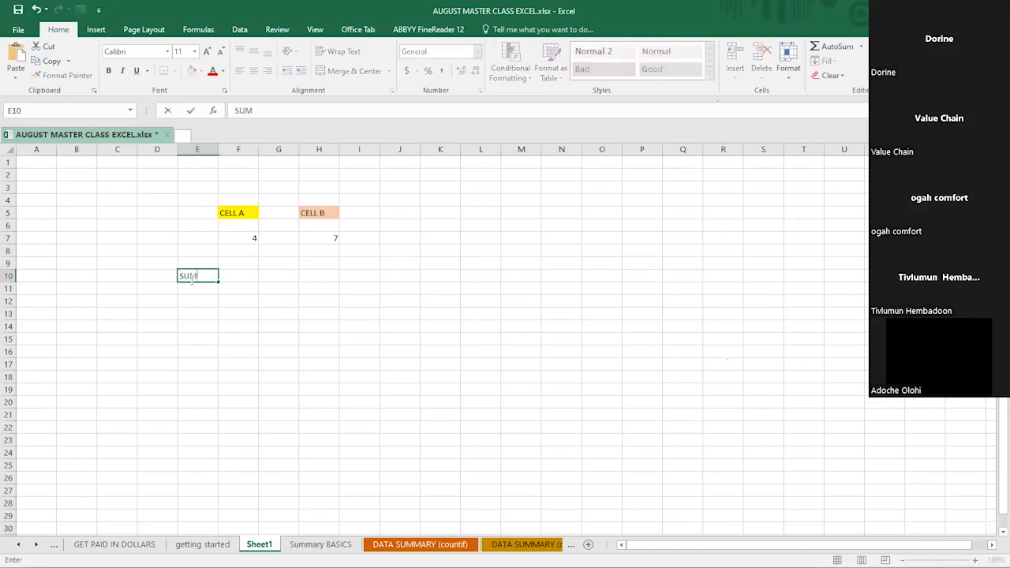
key(Return)
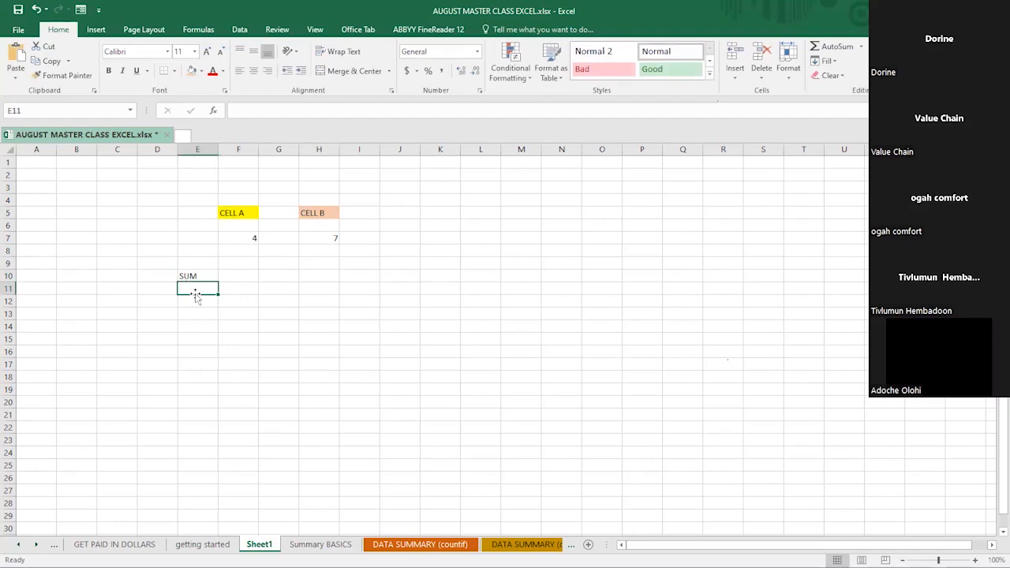
text(M)
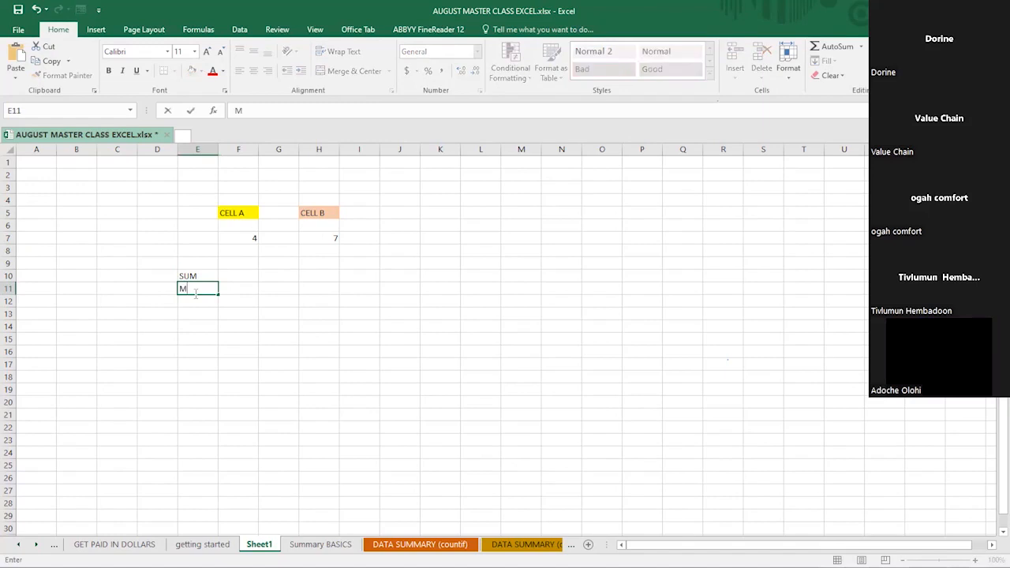
text(INUS)
click(244, 276)
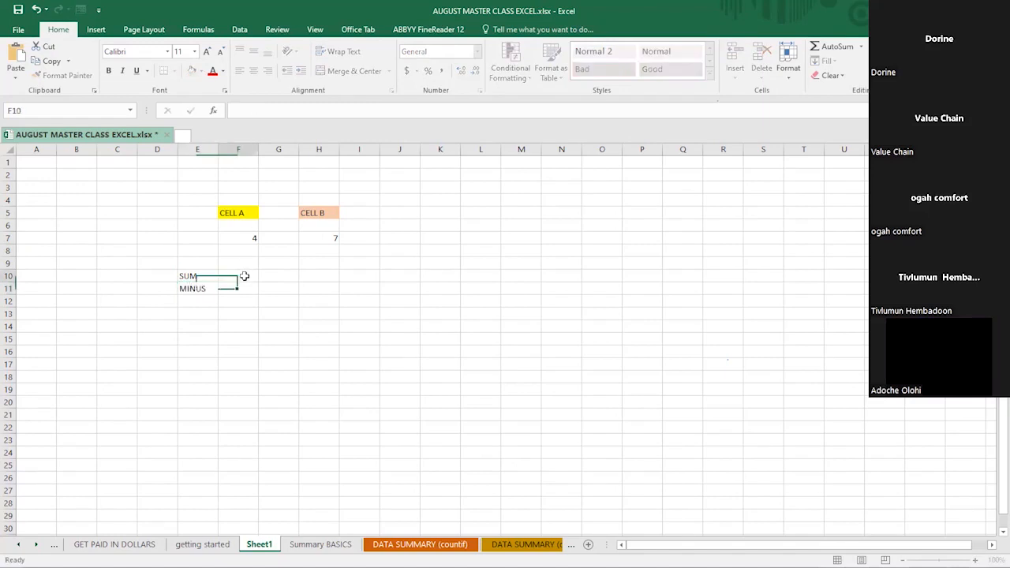
click(278, 279)
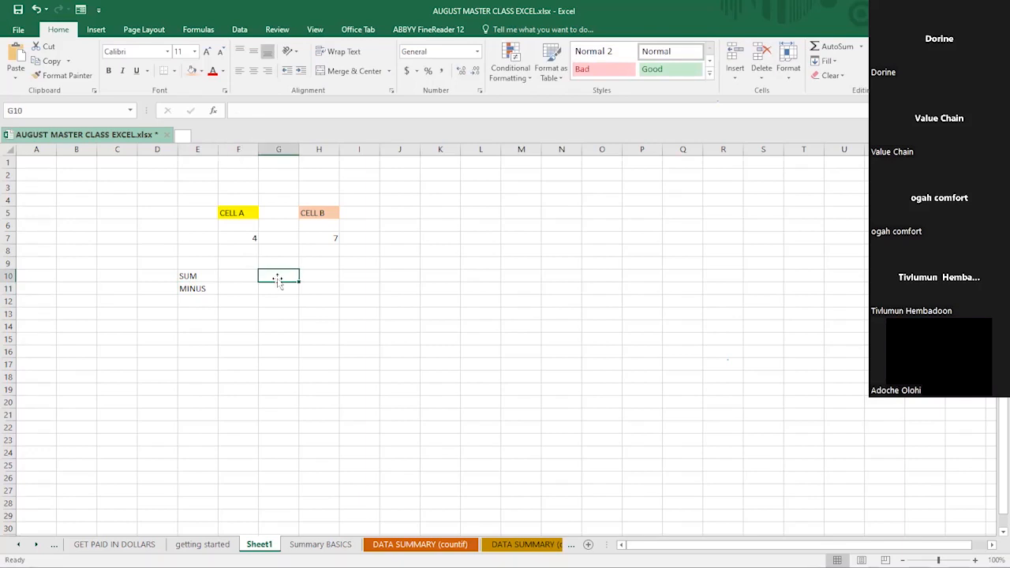
Make the block with the labels and numbers bold, and increase the font size of D4:K15 to 16.
drag(162, 188, 472, 345)
key(ctrl+b)
click(430, 372)
drag(158, 197, 428, 334)
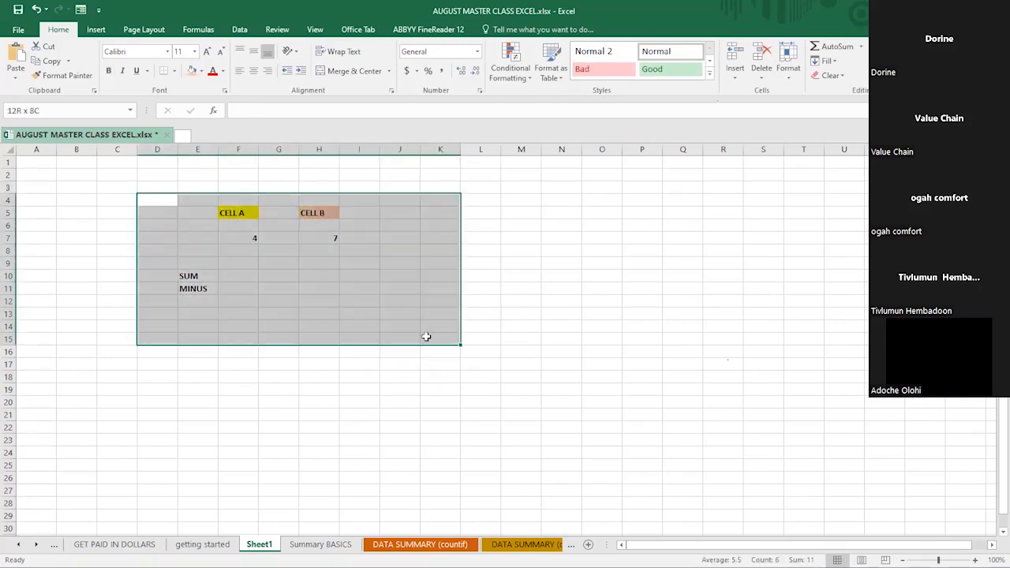
click(207, 52)
click(206, 52)
click(207, 52)
click(330, 377)
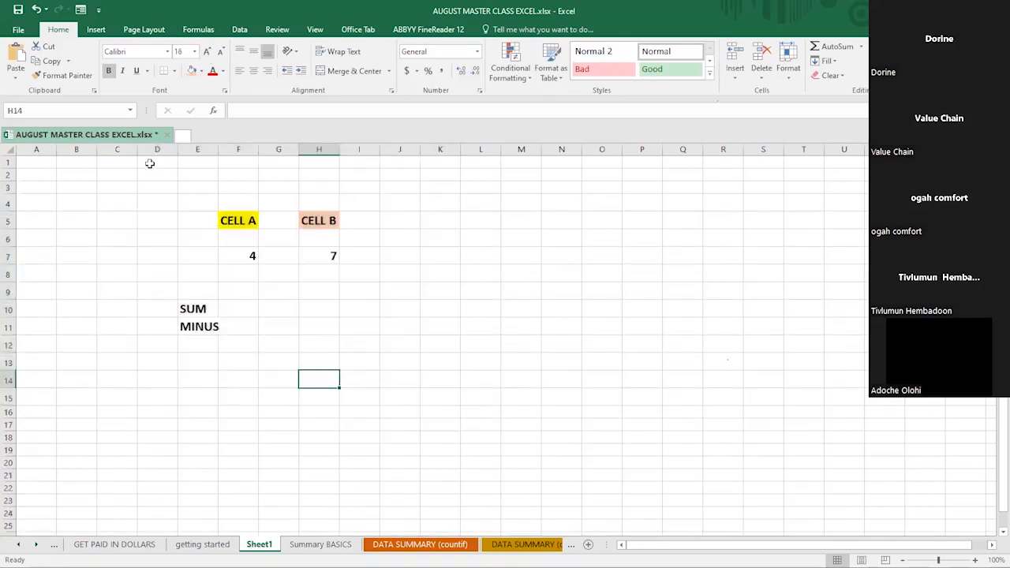
Increase the font size of the range C4:J14 to 16.
drag(135, 198, 402, 376)
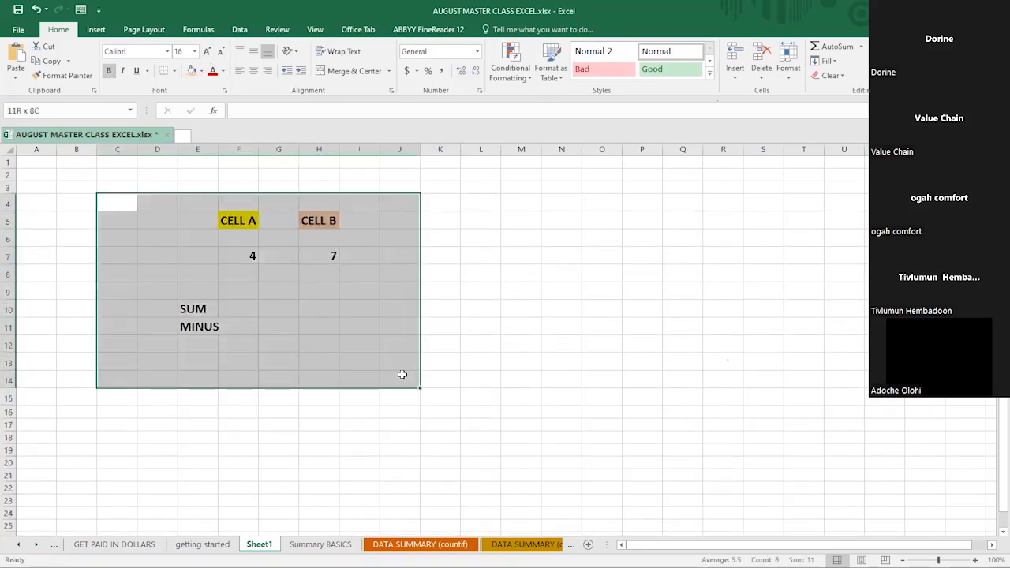
click(207, 52)
click(207, 52)
click(207, 52)
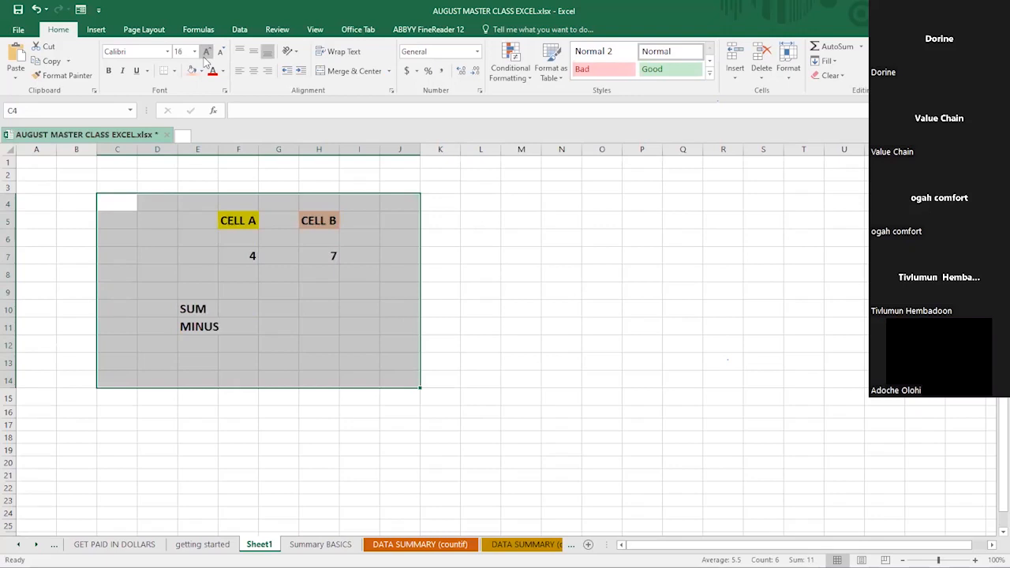
click(243, 377)
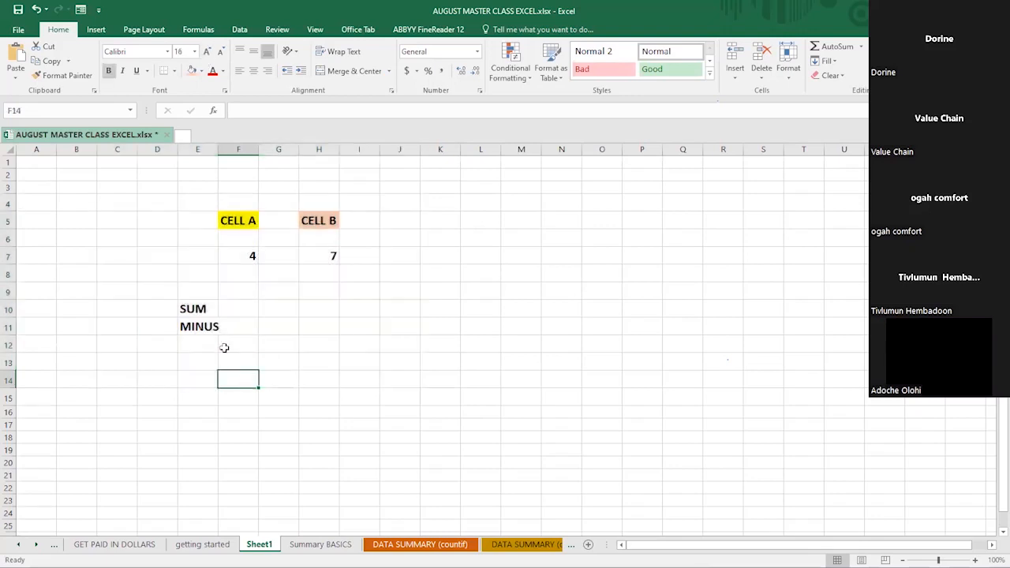
click(271, 308)
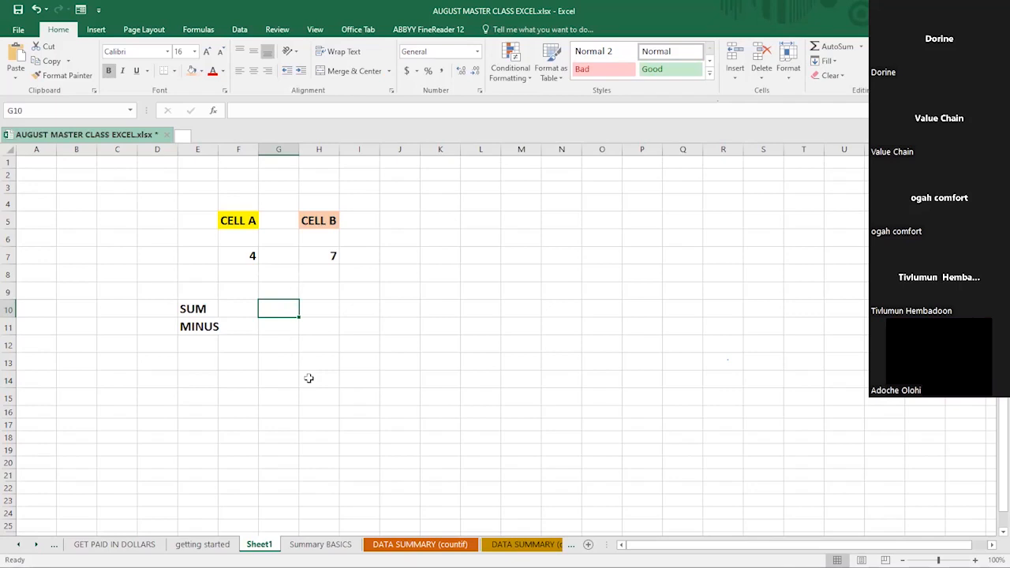
text(=)
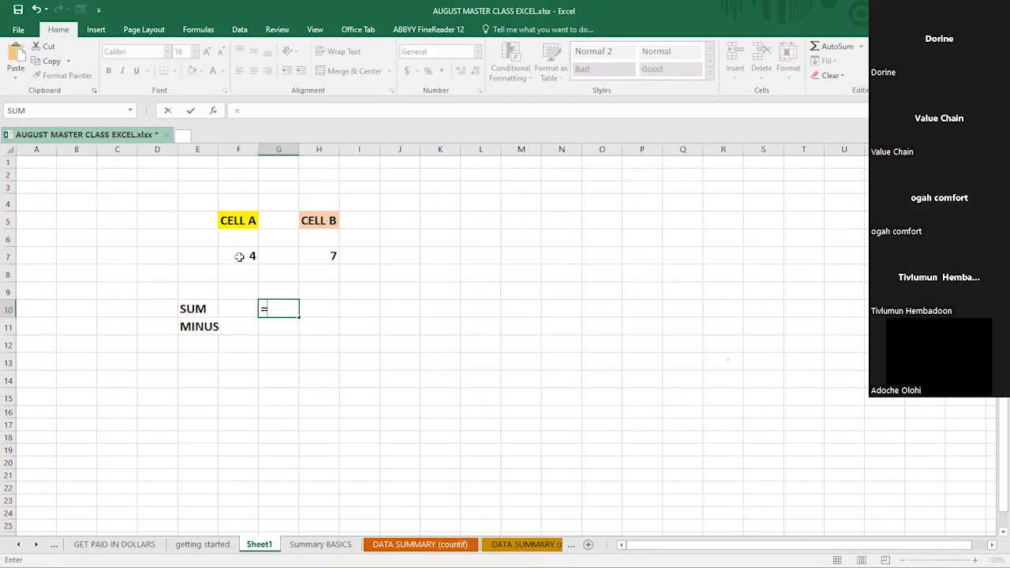
key(Escape)
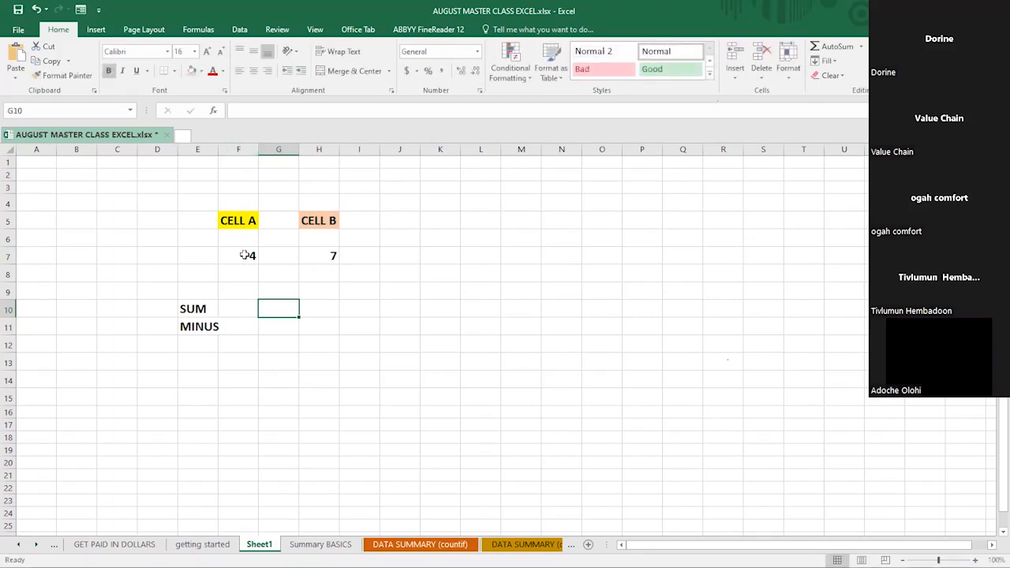
Set the number beneath CELL B in H7 to 6, and check the values in H7 and F7.
click(247, 256)
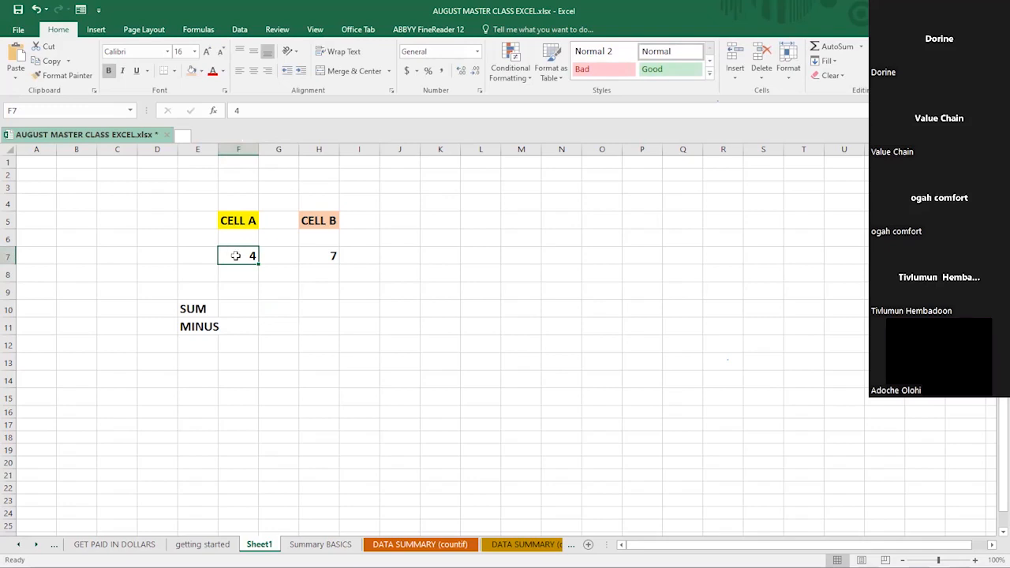
click(314, 258)
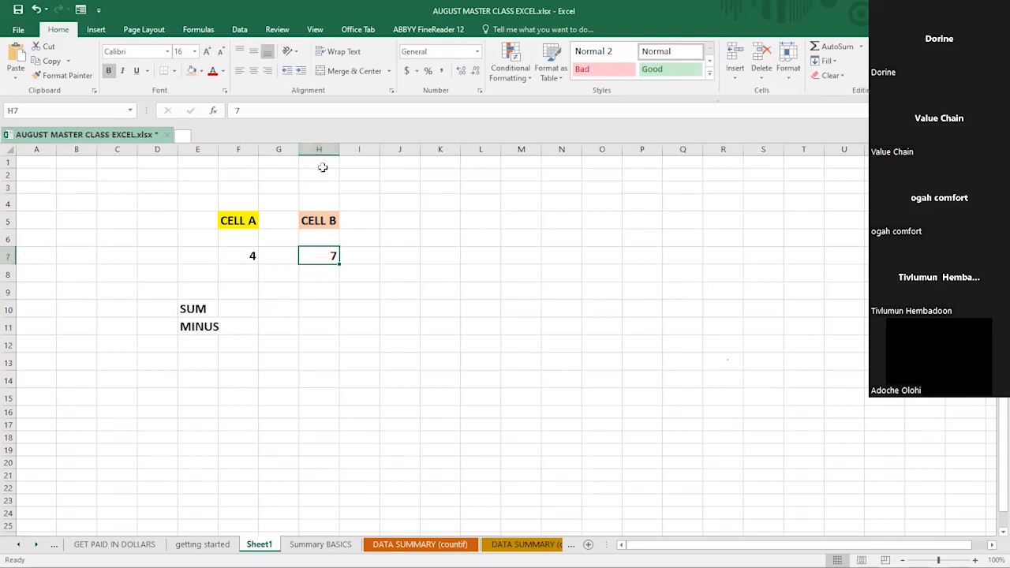
text(6)
key(Return)
click(318, 255)
click(240, 258)
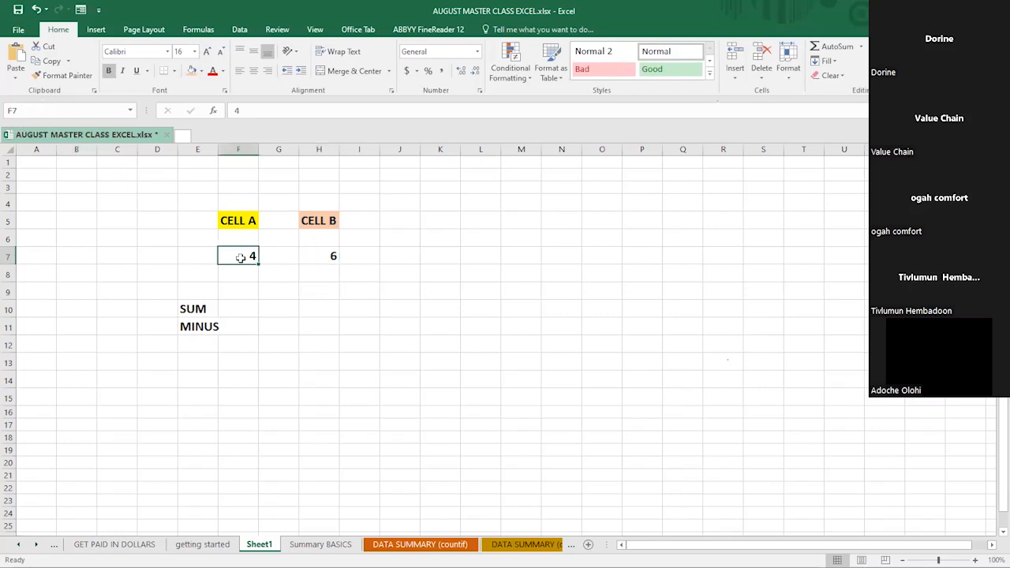
Enter the formula =F7+H7 in G10 beside the SUM label, and check the formula in that cell.
click(285, 313)
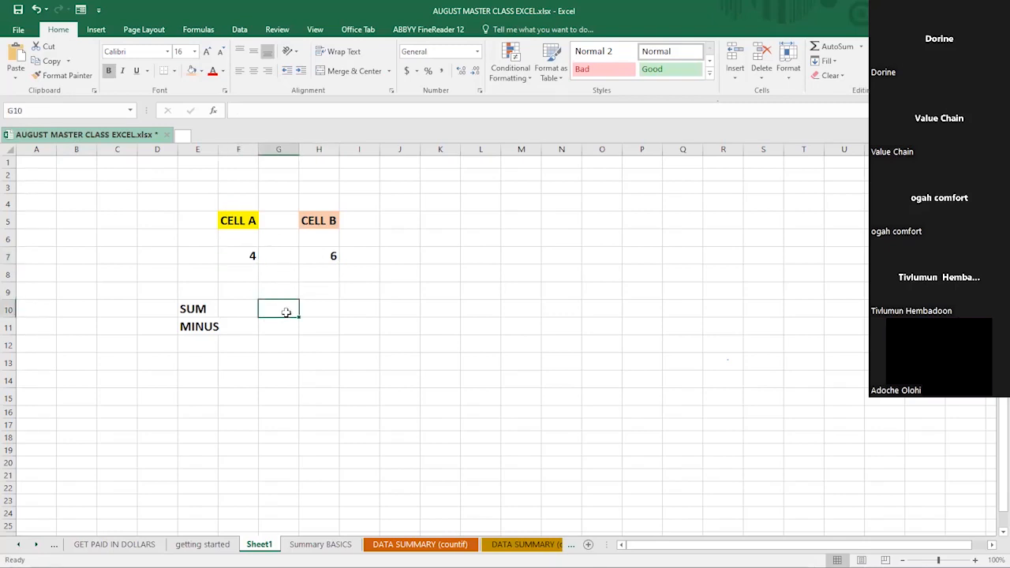
text(=)
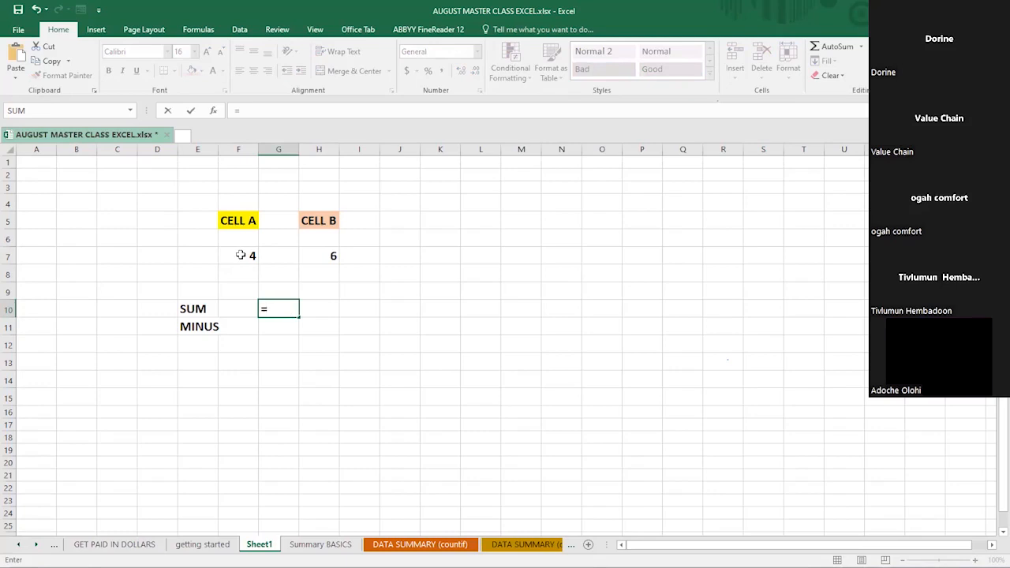
click(241, 255)
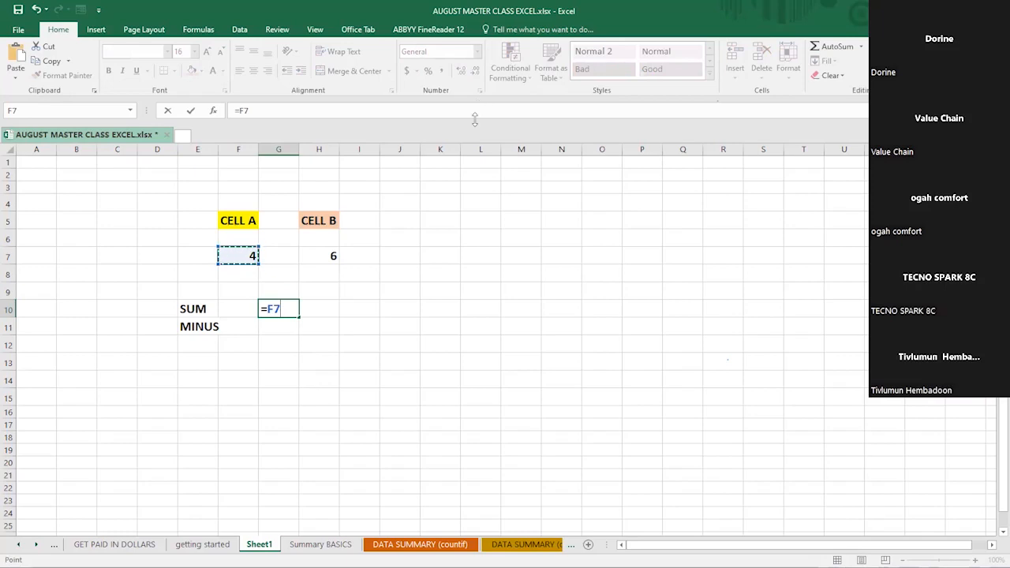
text(+)
click(326, 257)
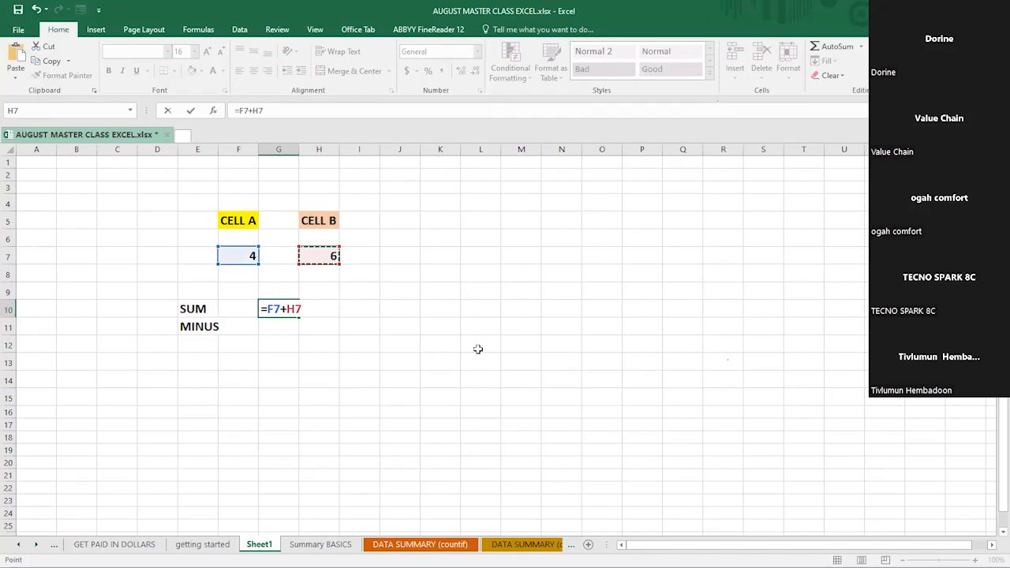
key(Return)
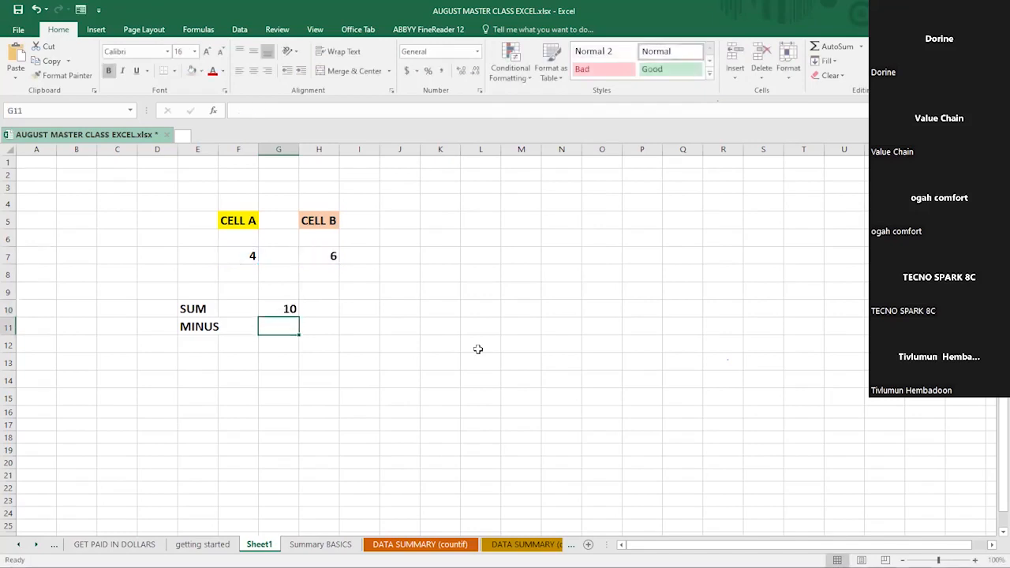
click(288, 307)
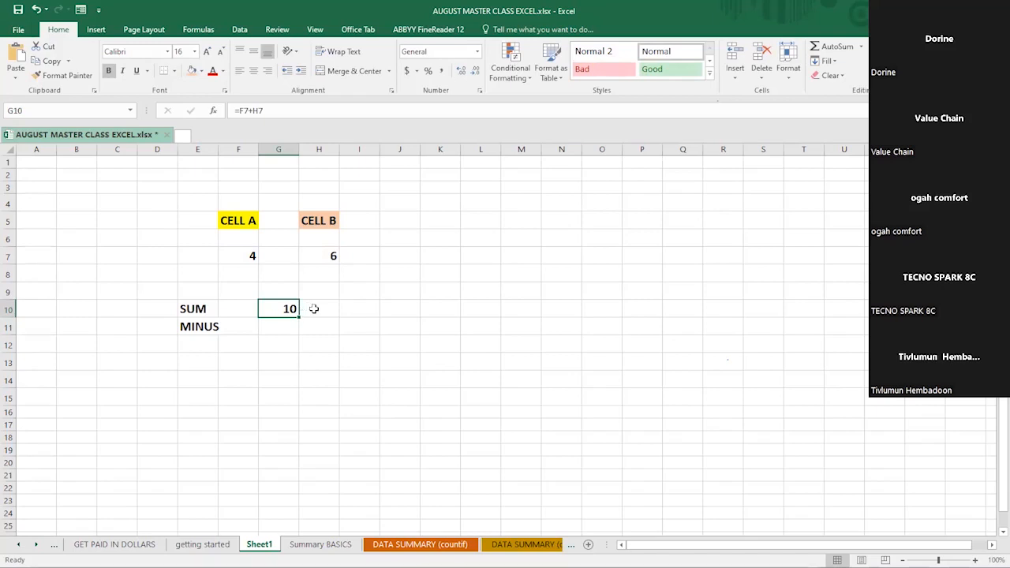
Enter the formula =F7-H7 in G11 beside the MINUS label, and check the formula in that cell.
click(273, 328)
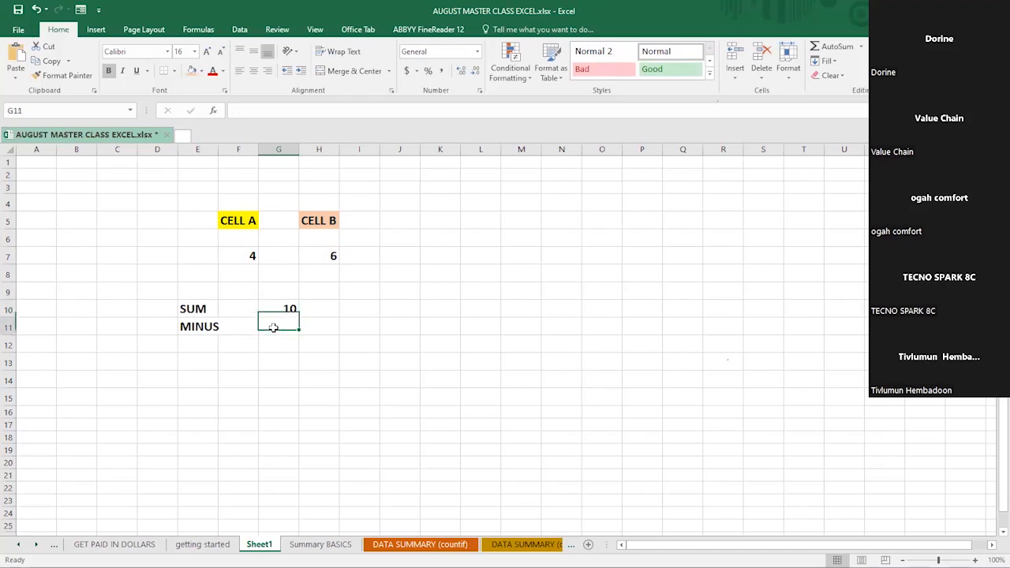
text(=)
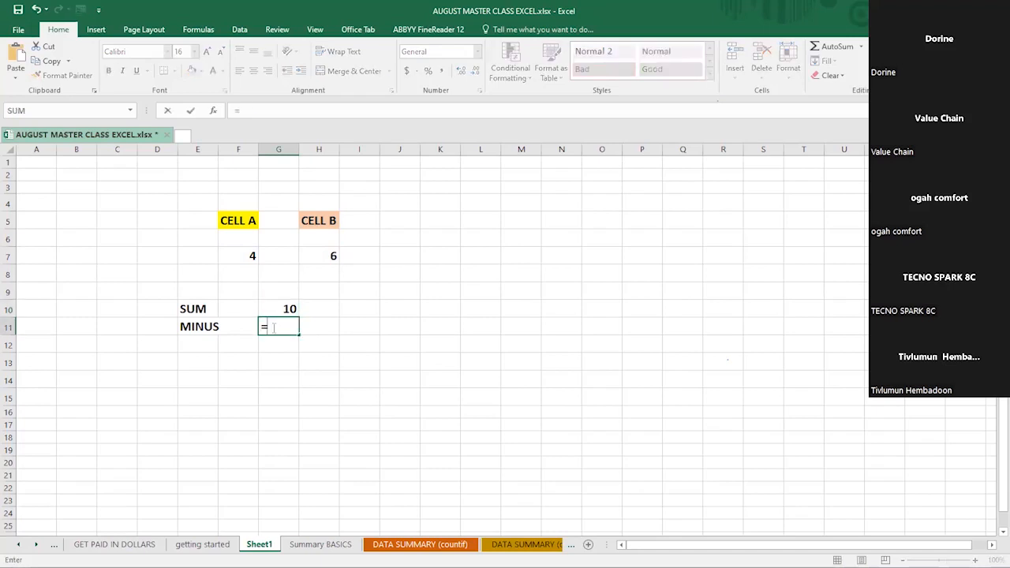
click(249, 256)
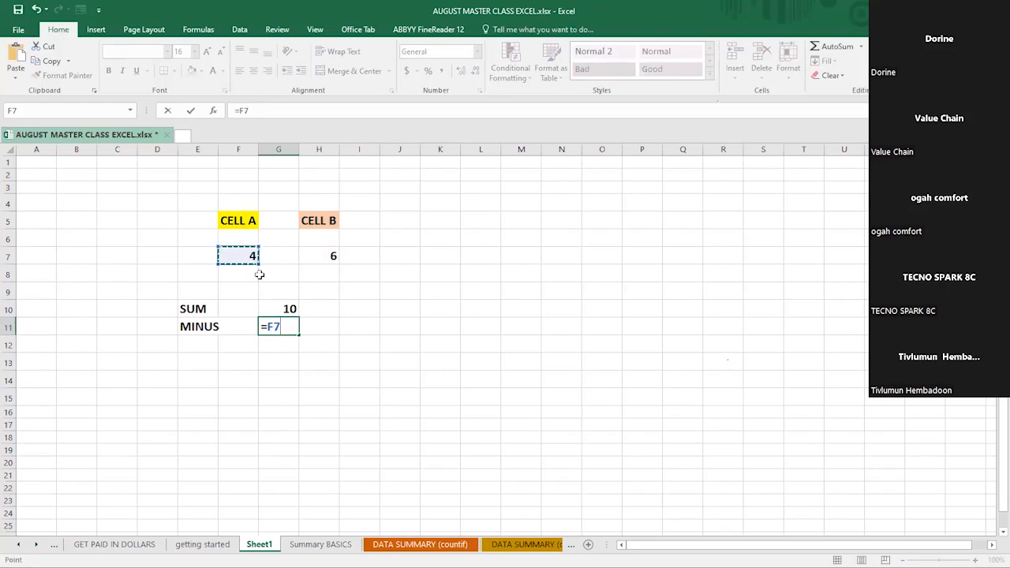
text(-)
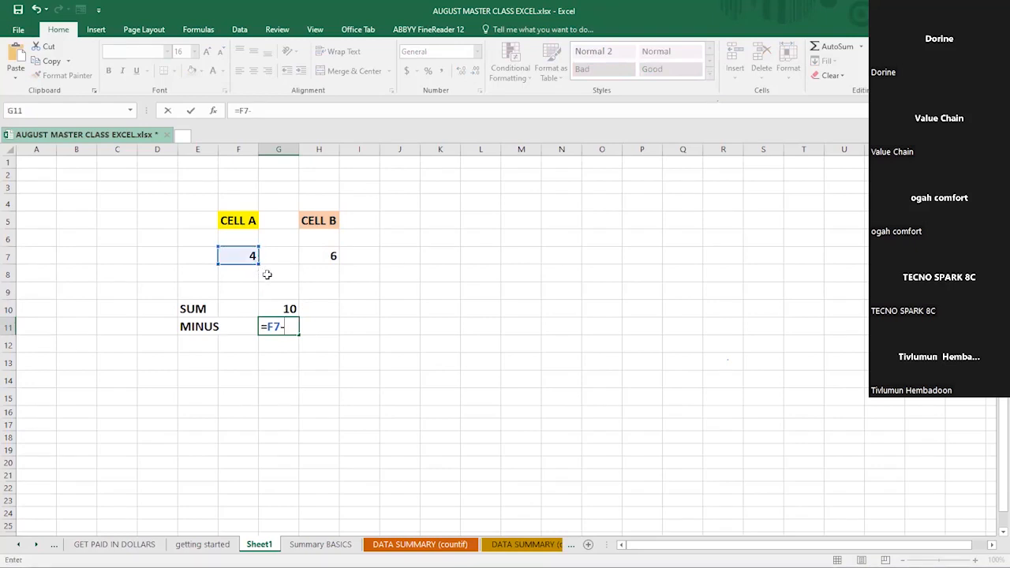
click(323, 256)
key(Return)
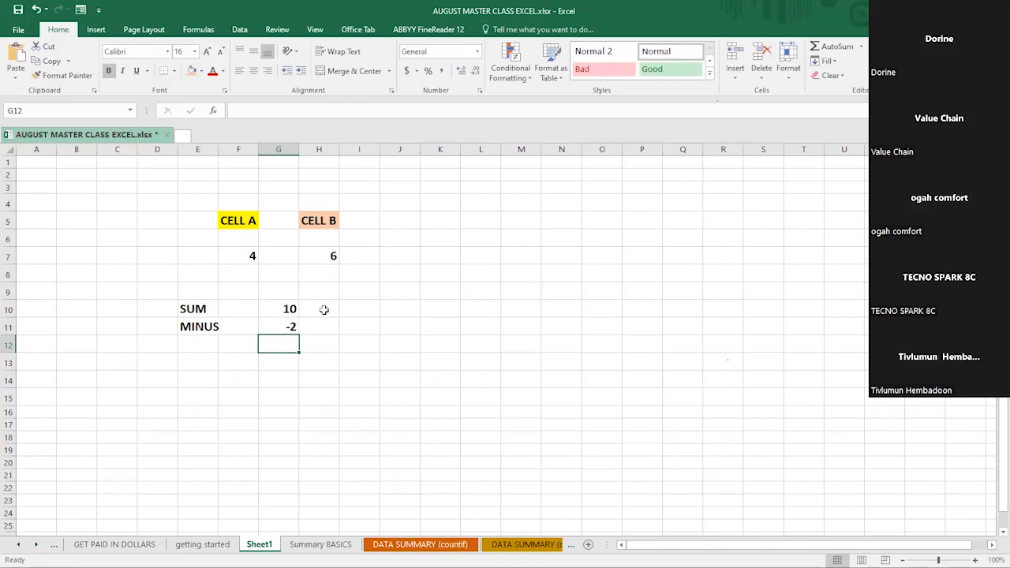
click(279, 326)
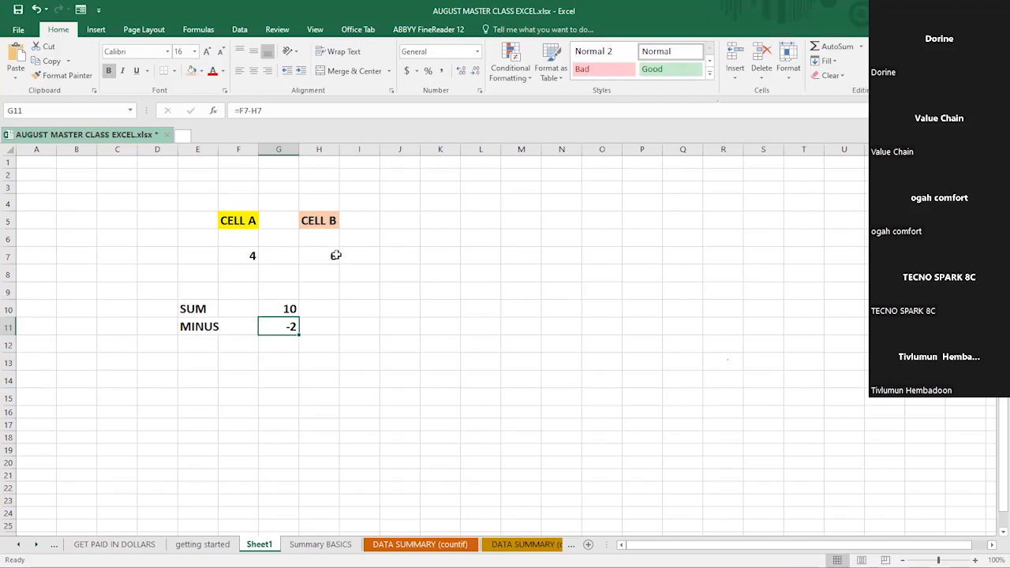
click(319, 339)
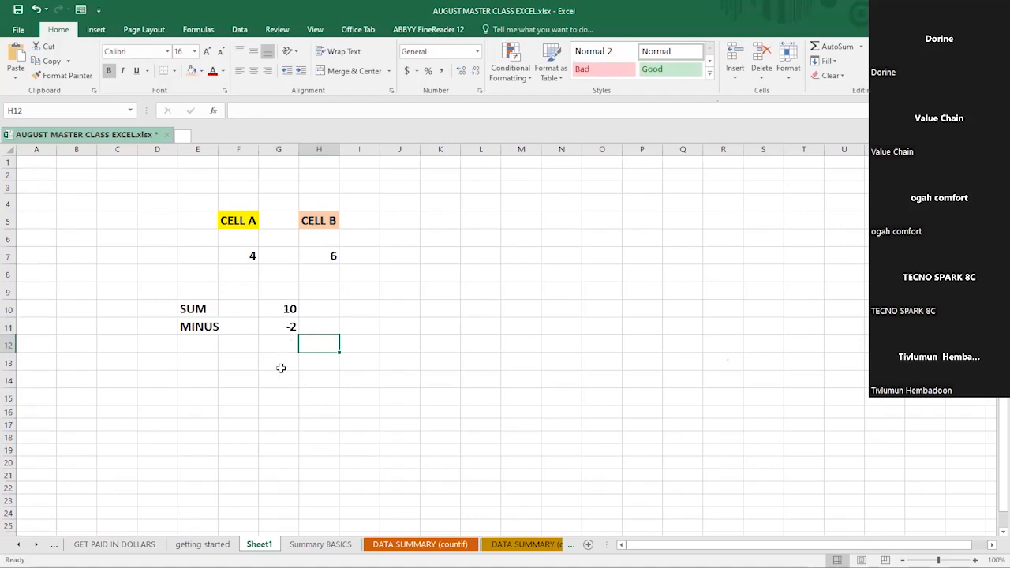
Add the row label MULTIPLICATION in cell E12, beneath MINUS.
click(202, 342)
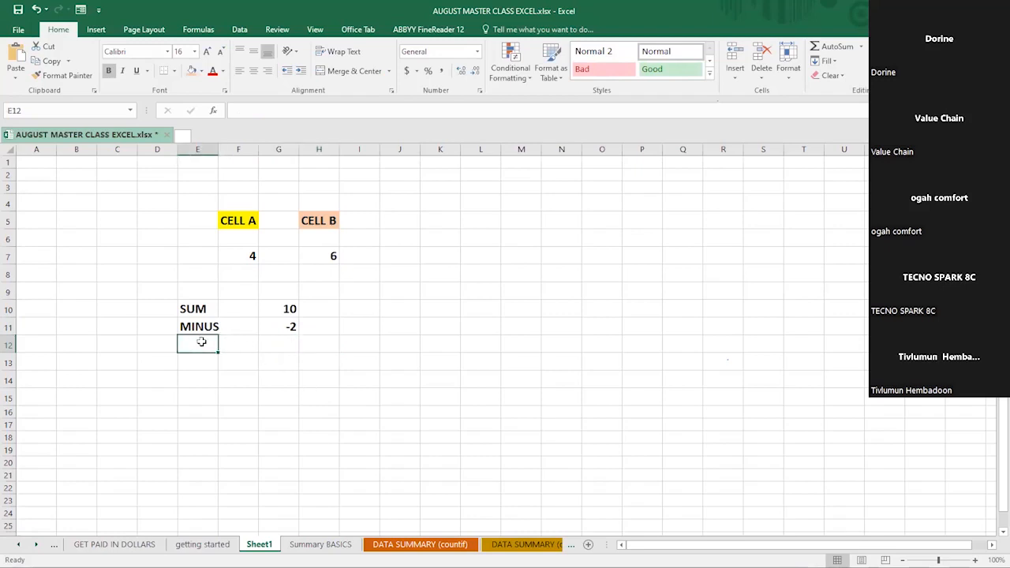
text(MULTI)
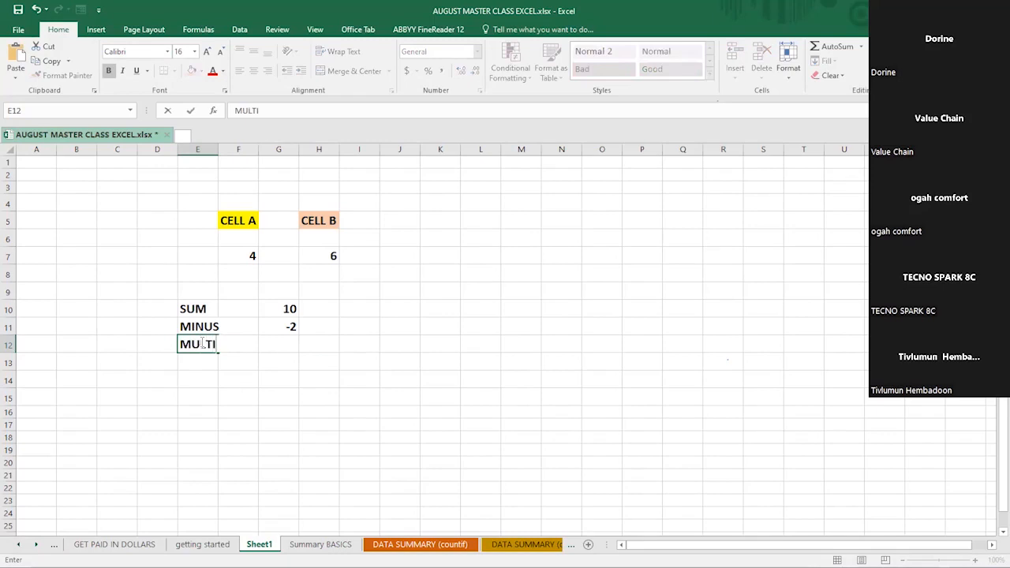
text(PLICAT)
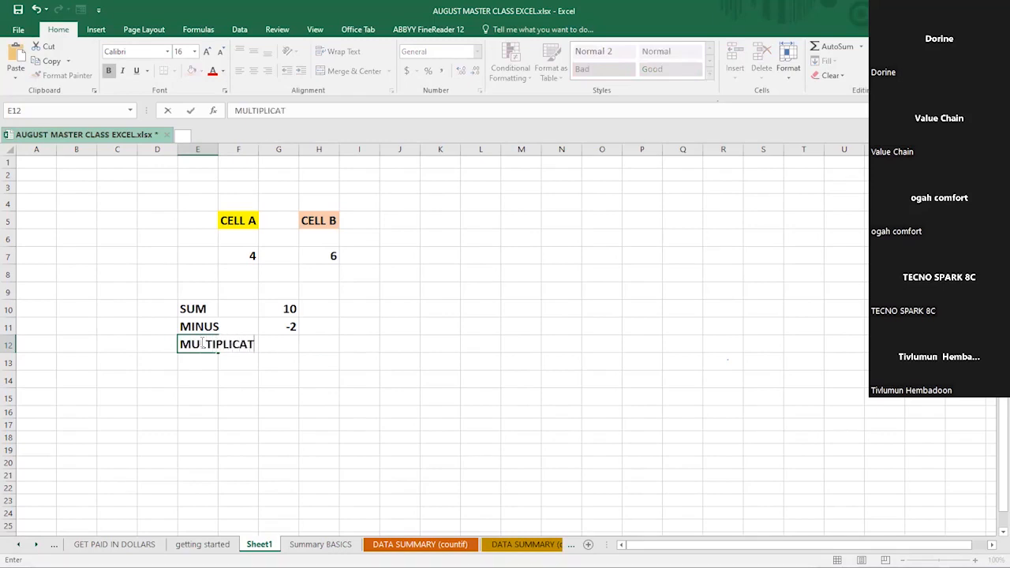
text(ION)
Enter the formula =F7*H7 in G12 to multiply the CELL A and CELL B values.
click(340, 345)
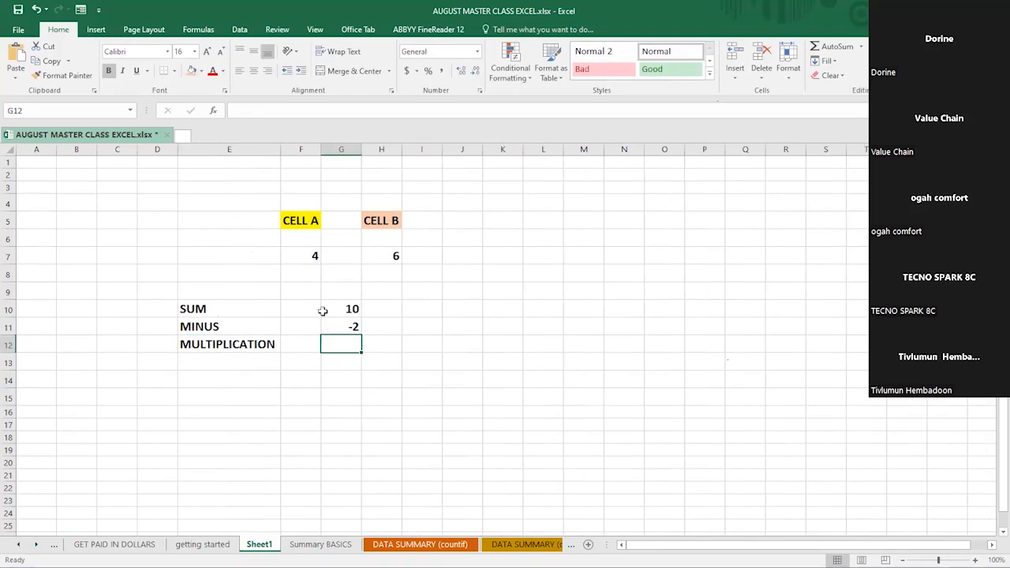
text(=)
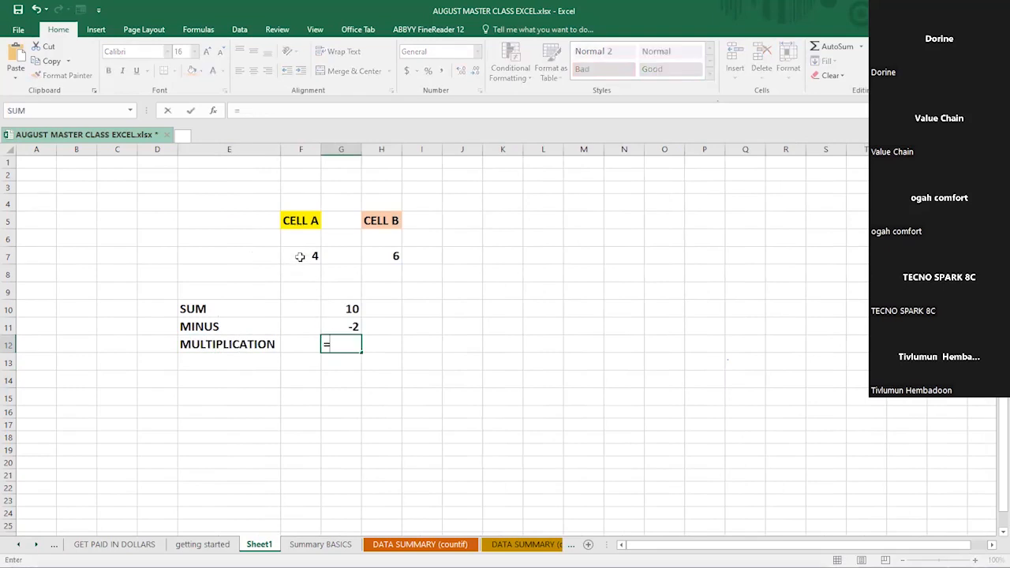
click(300, 257)
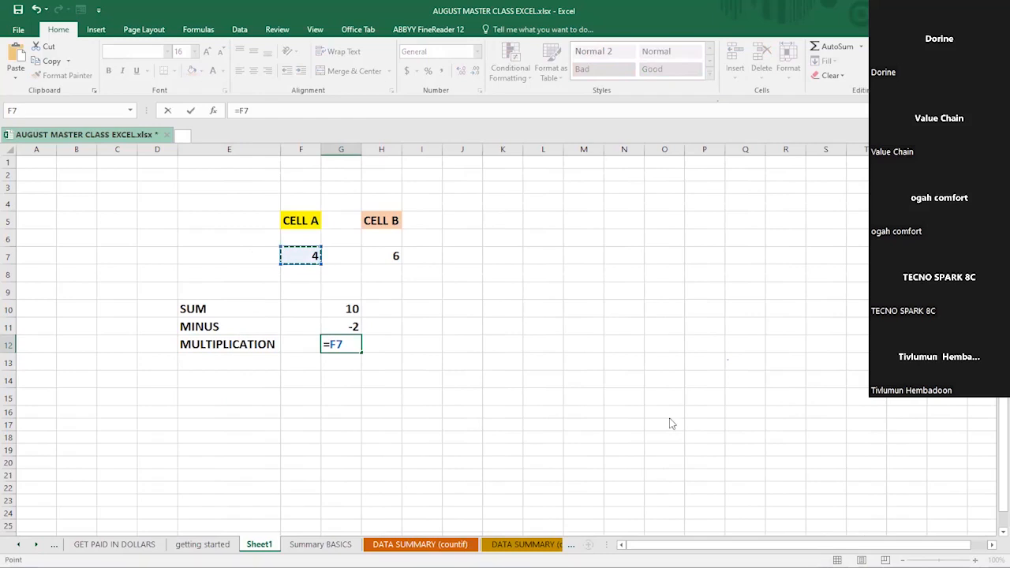
click(361, 308)
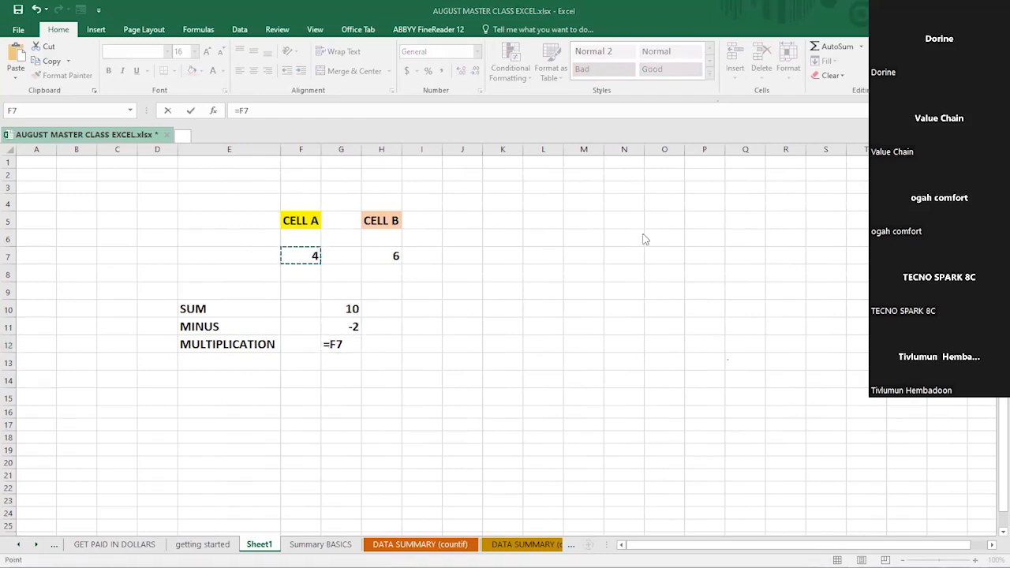
click(298, 111)
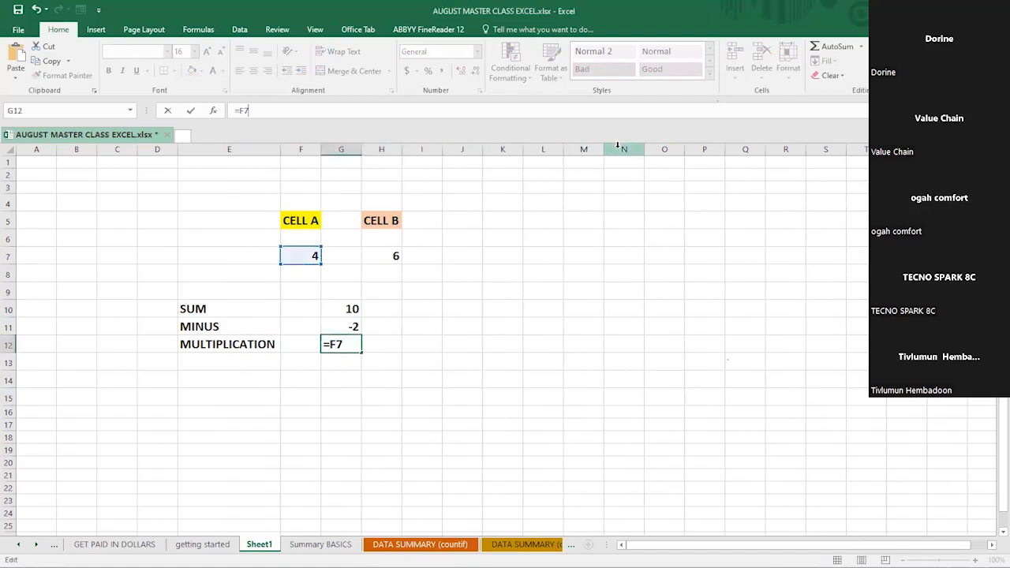
text(*)
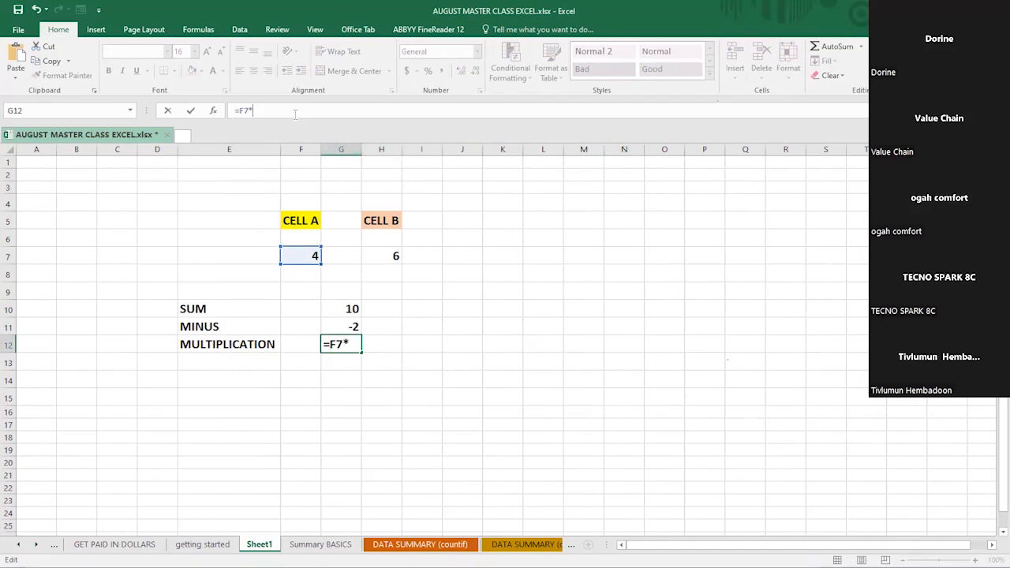
click(395, 257)
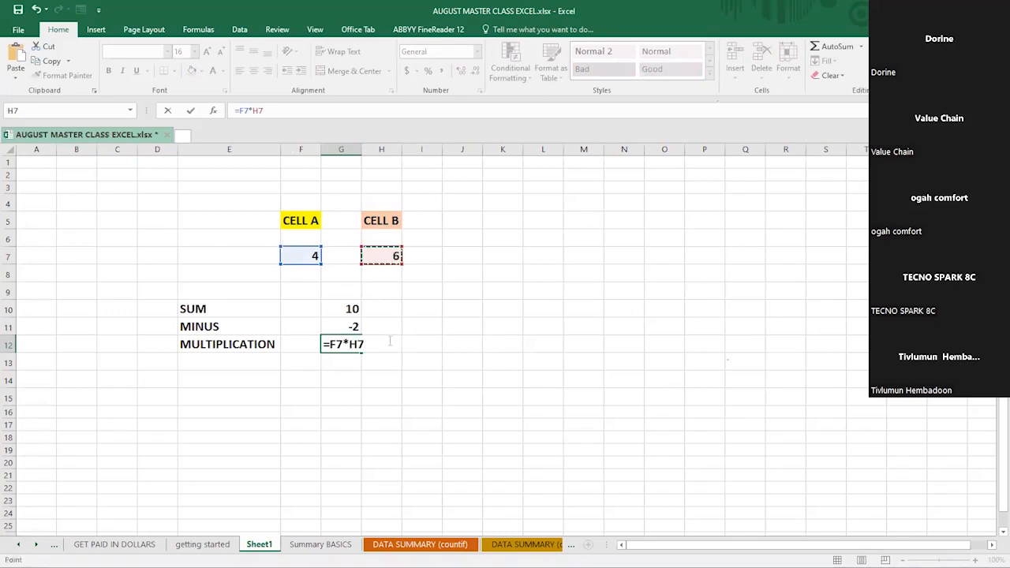
key(Return)
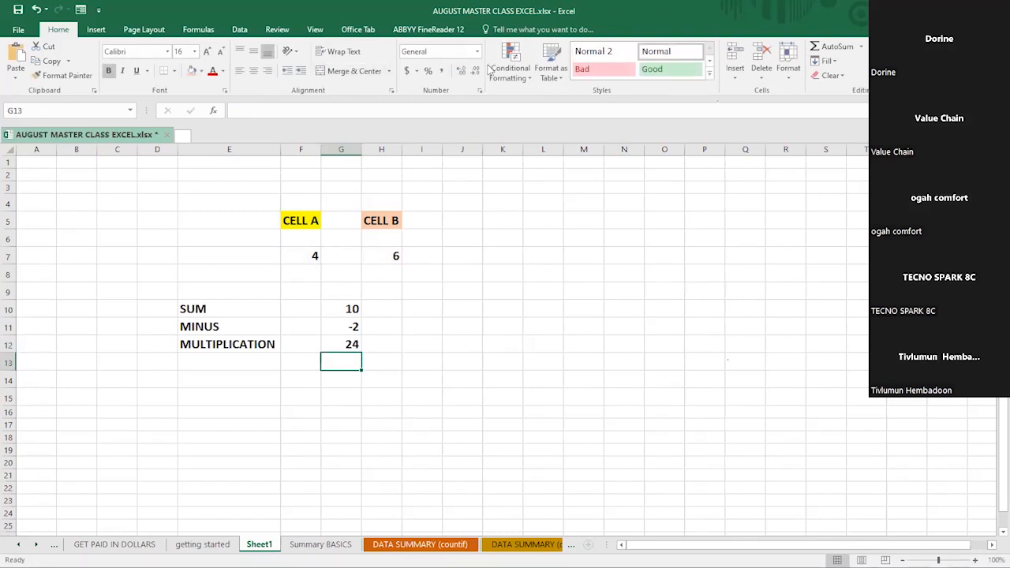
key(alt+Tab)
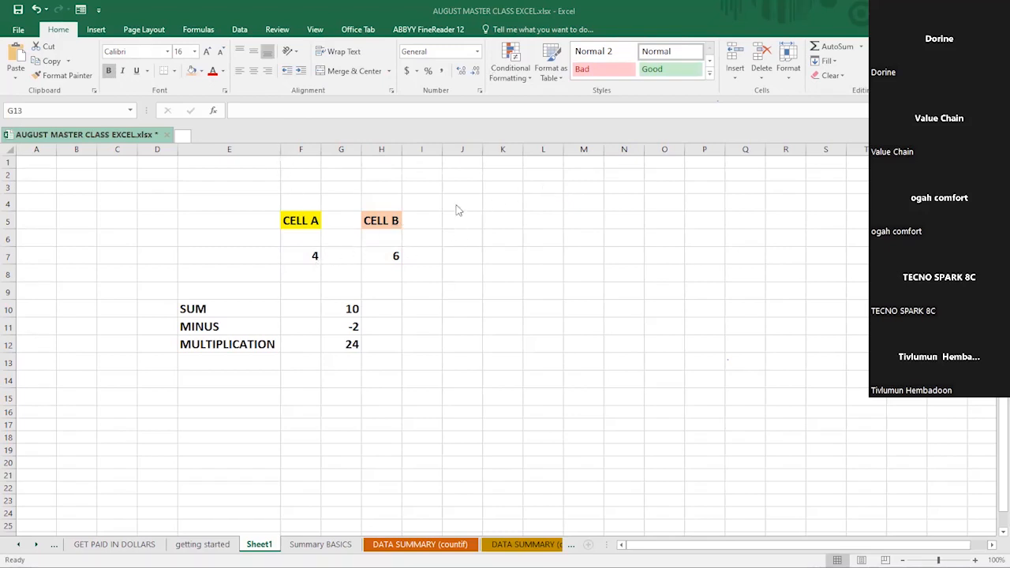
Copy the MULTIPLICATION label from E12 into cell J4.
click(193, 345)
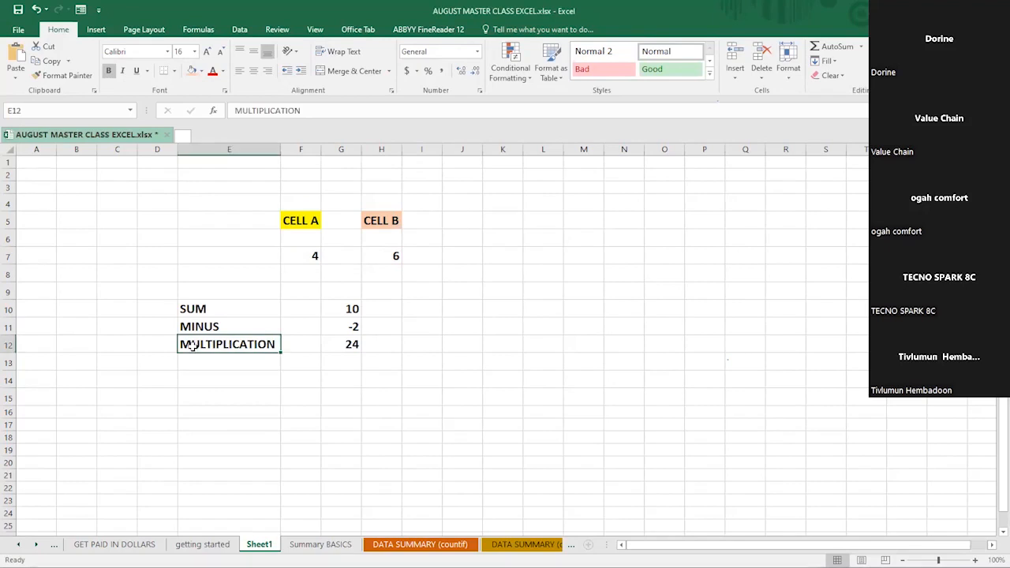
key(ctrl+c)
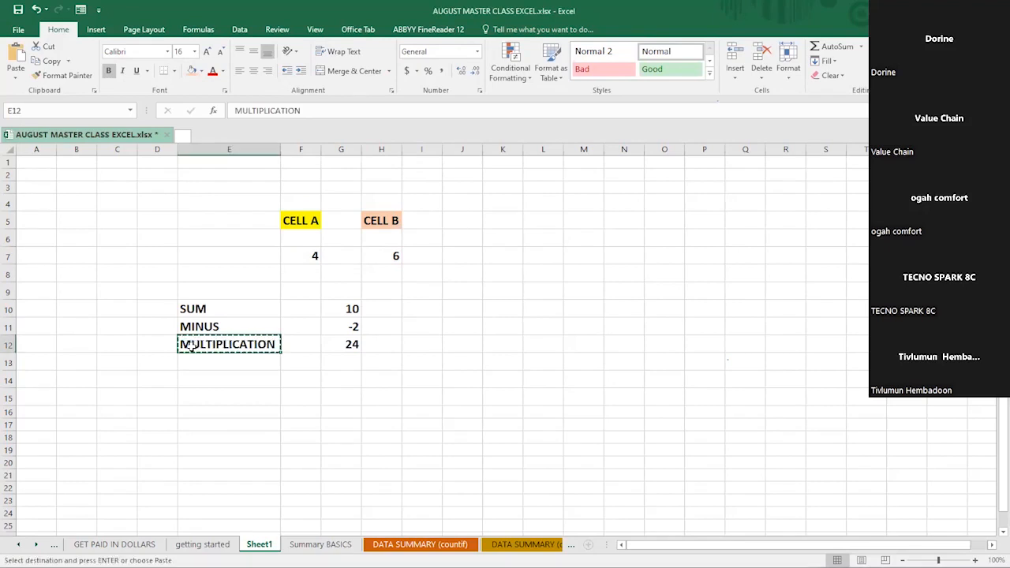
click(453, 205)
key(ctrl+v)
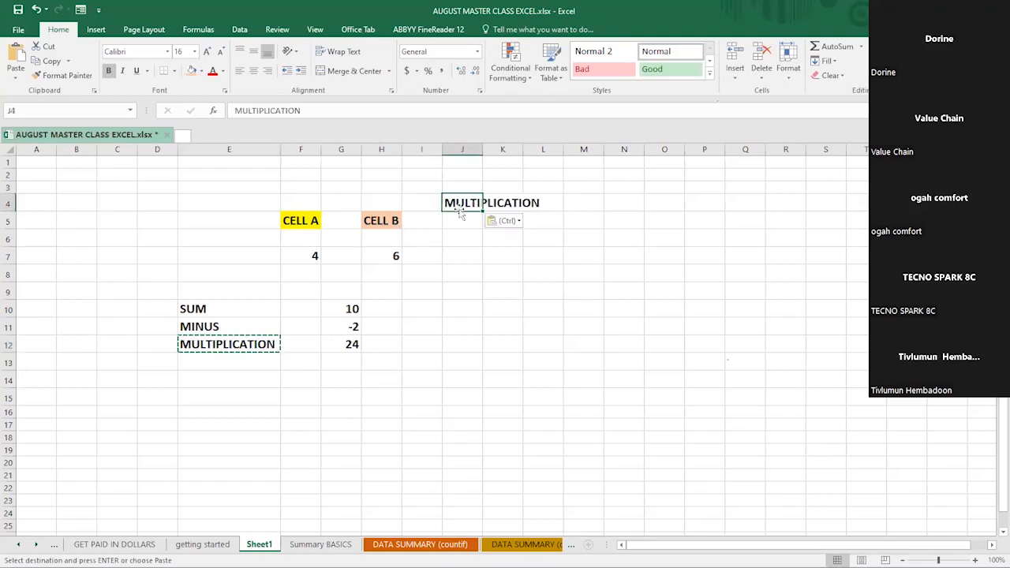
click(463, 232)
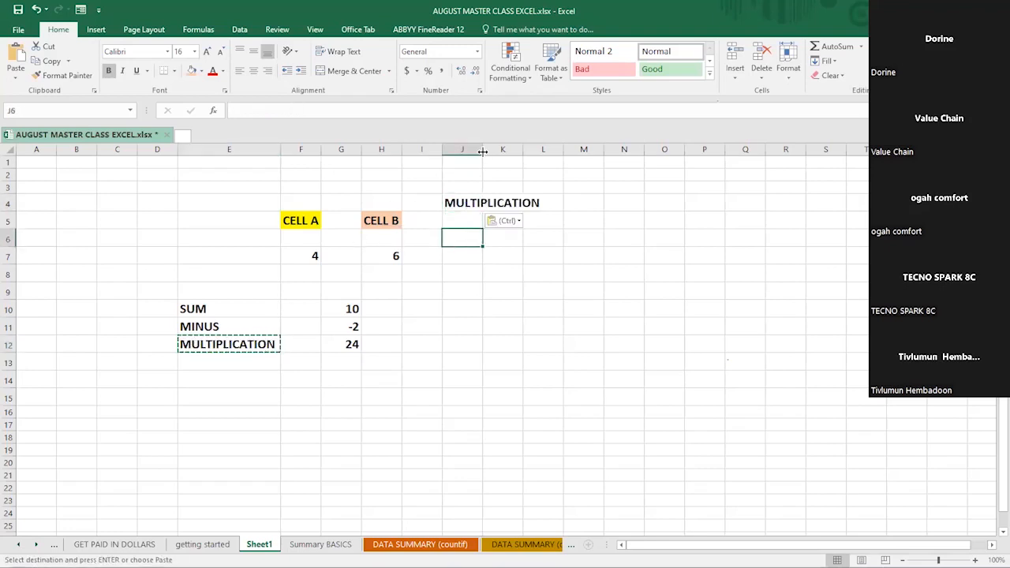
click(464, 201)
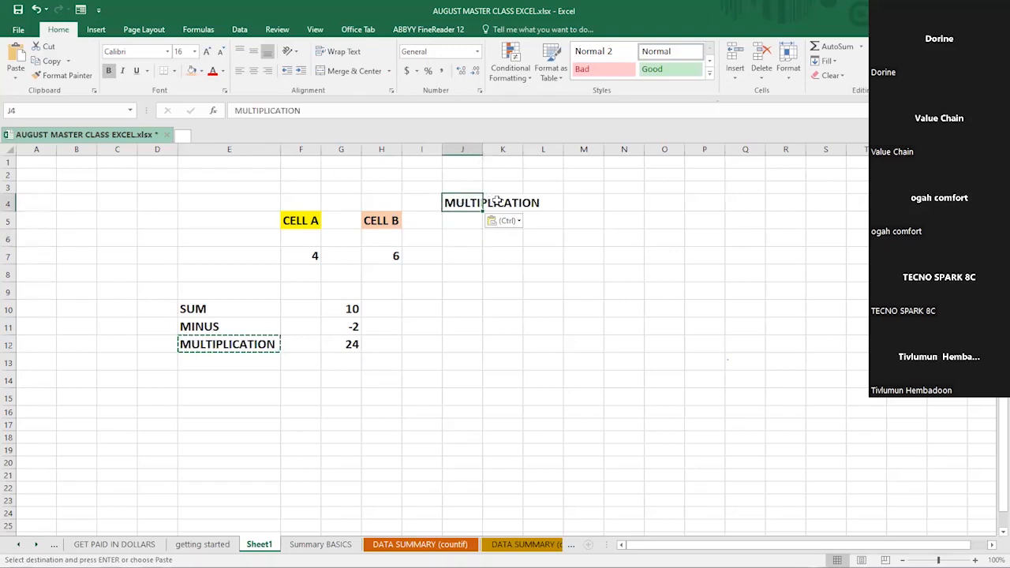
Try widening column J manually in two stages to fit the MULTIPLICATION label, and undo both width changes.
click(502, 149)
click(468, 201)
drag(481, 149, 525, 149)
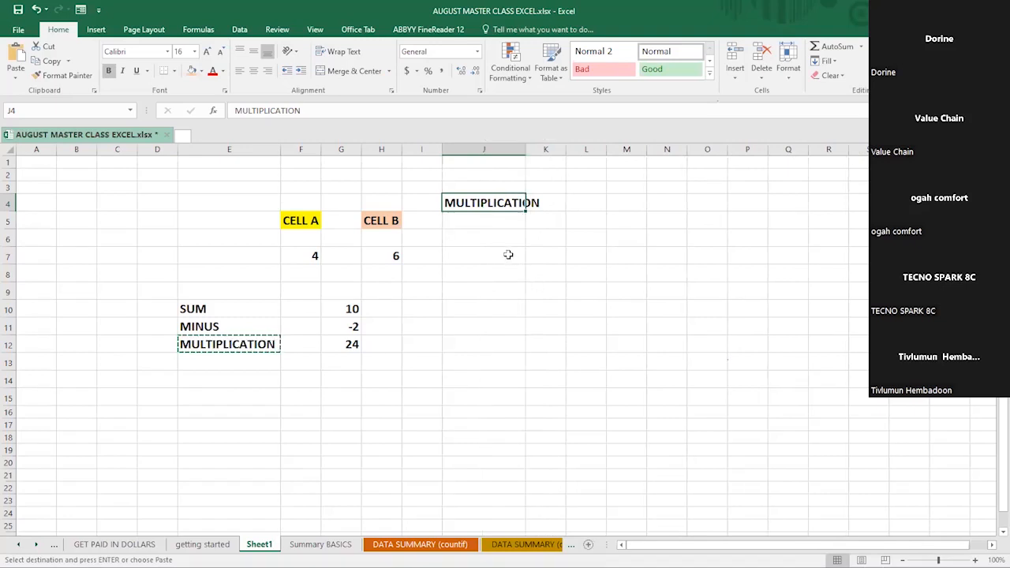
click(510, 255)
click(504, 203)
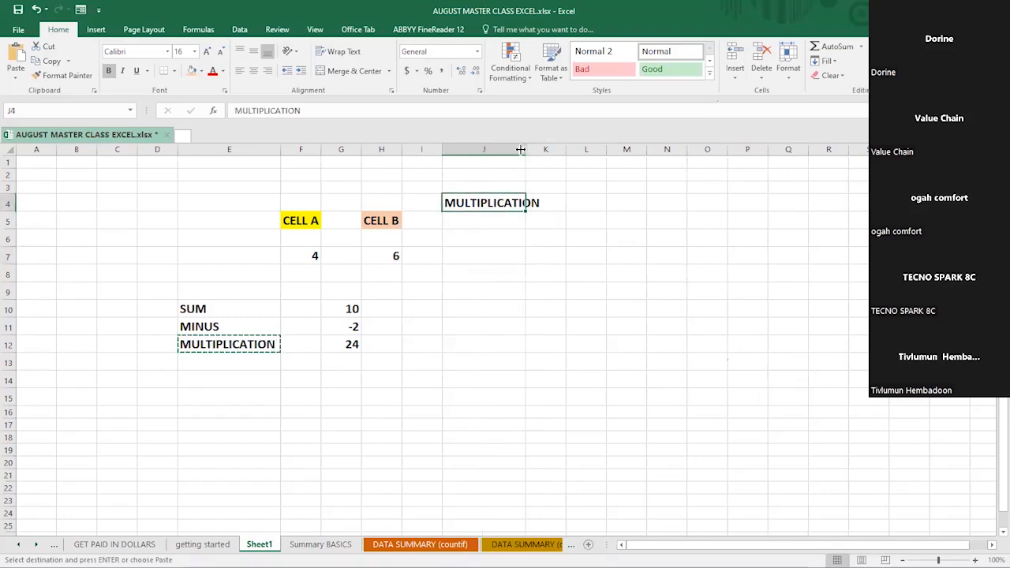
drag(525, 149, 546, 149)
click(542, 268)
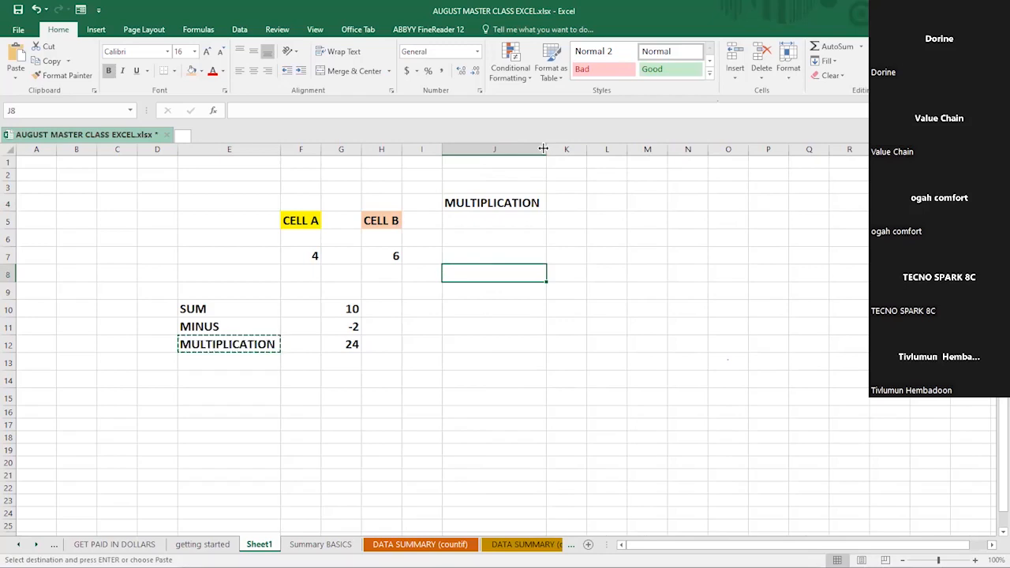
key(ctrl+z)
key(ctrl+z)
click(543, 294)
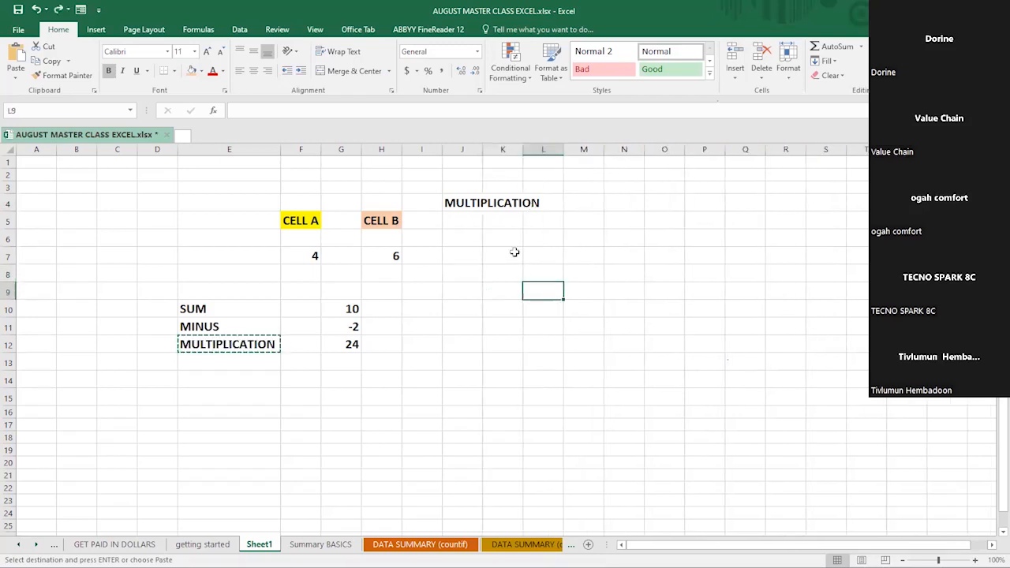
AutoFit column J to the MULTIPLICATION label, and switch to the Summary BASICS sheet.
double_click(482, 149)
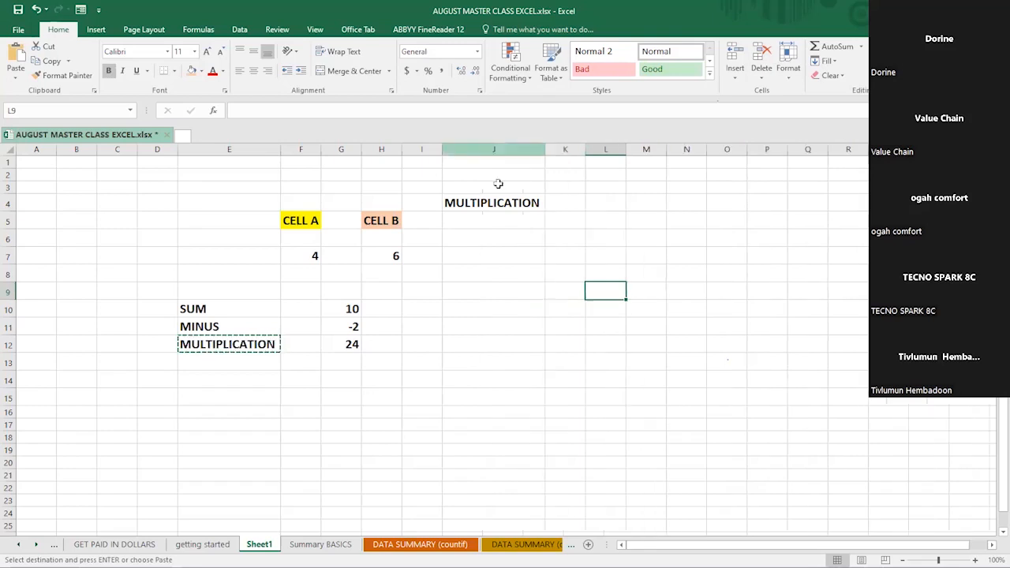
click(532, 256)
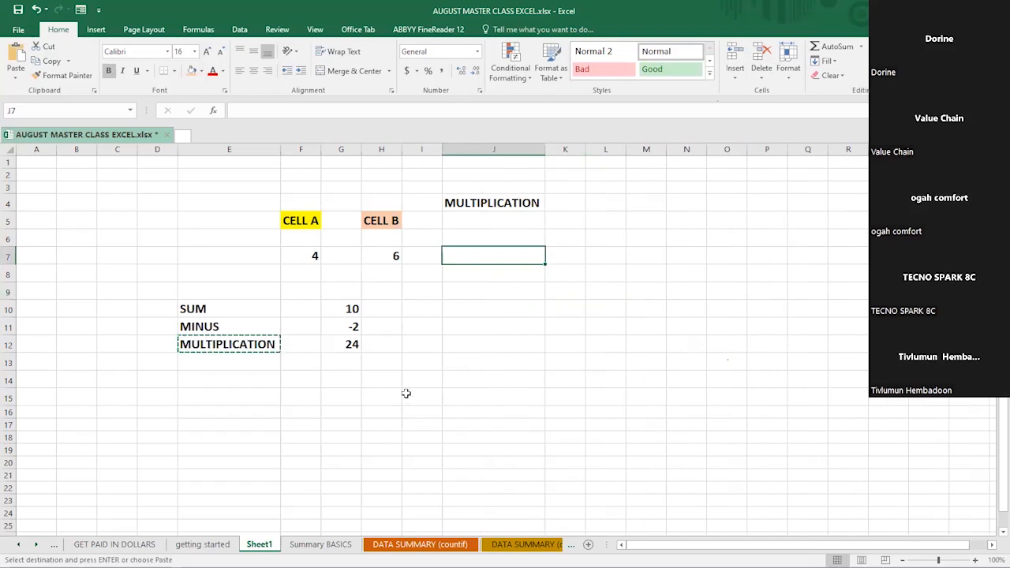
click(316, 544)
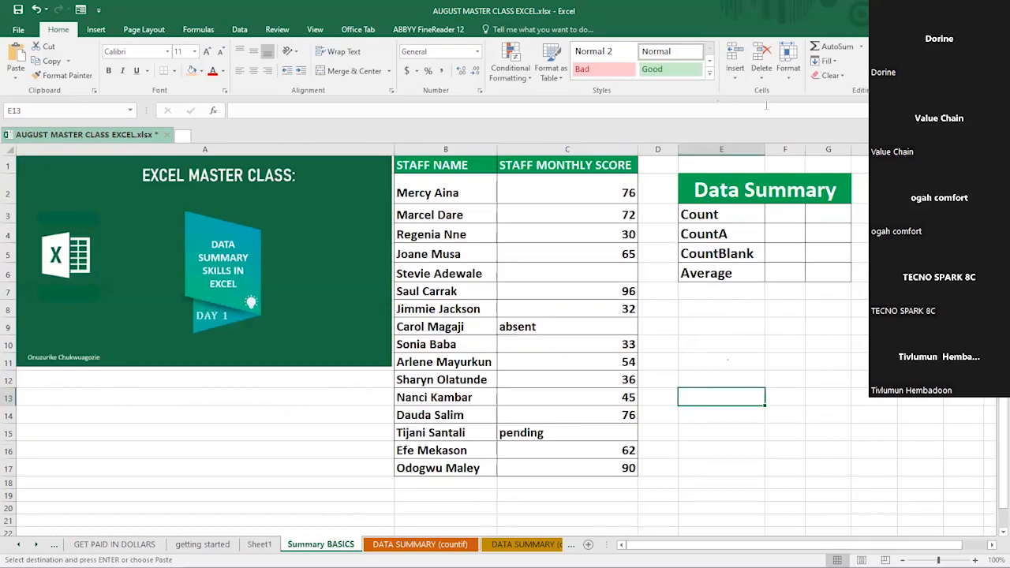